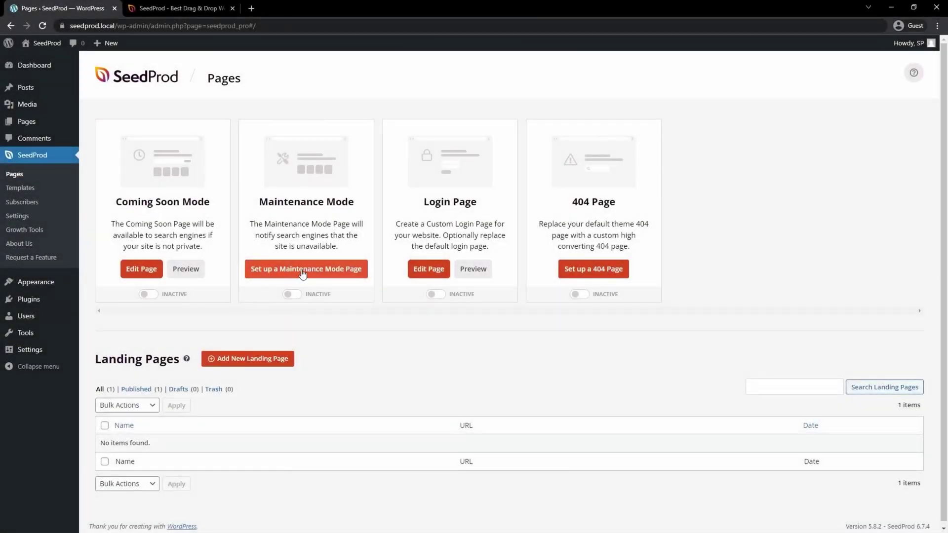
Choose the sunny windmill maintenance template from the template grid
{"action": "left_click", "coordinate": [327, 270]}
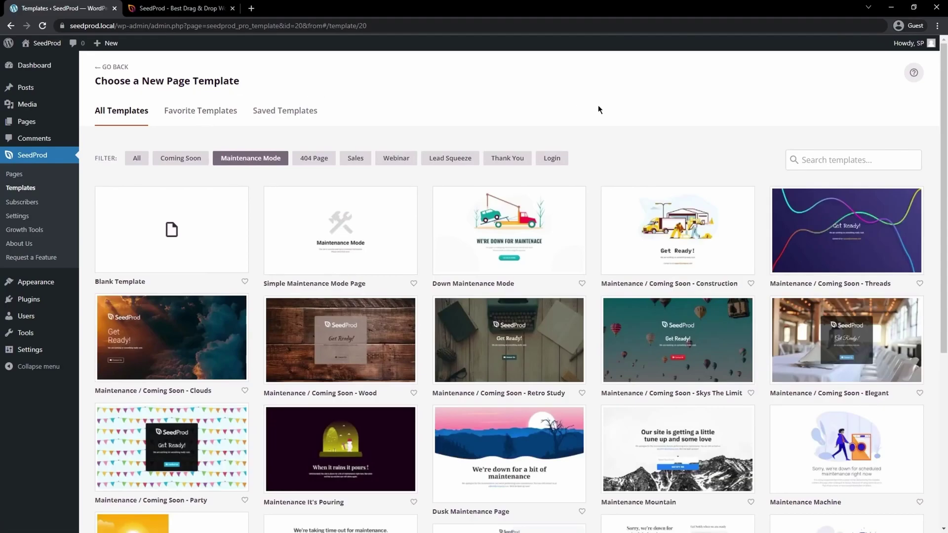
{"action": "scroll", "coordinate": [223, 222], "scroll_direction": "down", "scroll_amount": 4}
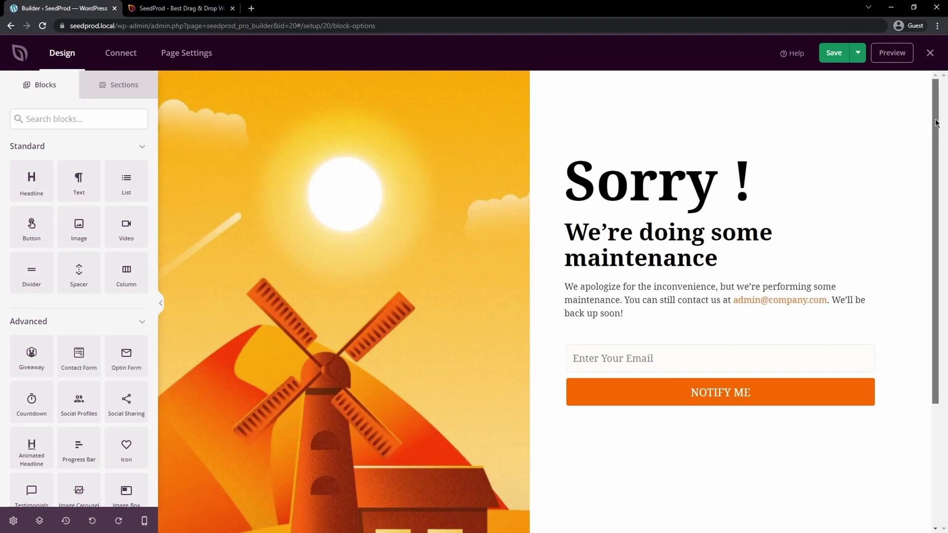
{"action": "mouse_move", "coordinate": [936, 122]}
{"action": "left_mouse_down"}
{"action": "mouse_move", "coordinate": [938, 276]}
{"action": "mouse_move", "coordinate": [941, 102]}
{"action": "left_mouse_up"}
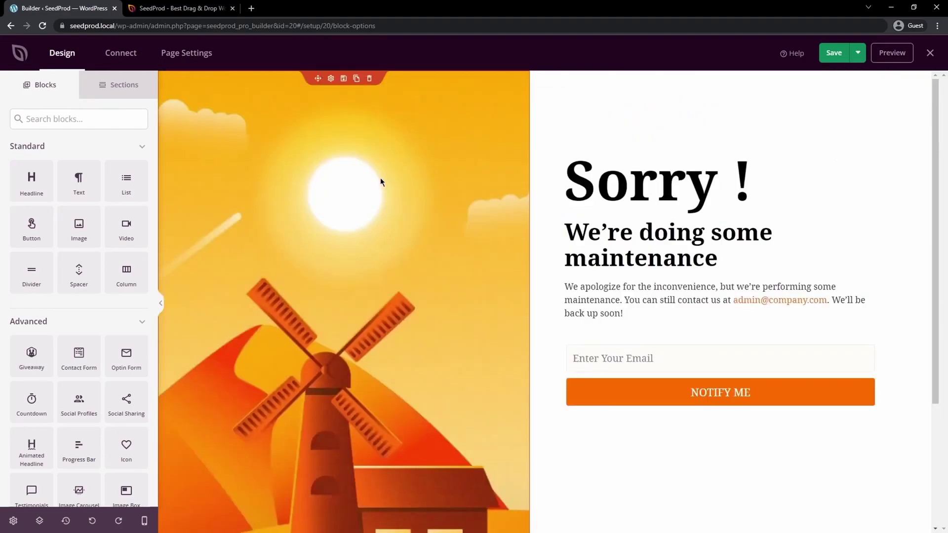
Try a Video block, replace the windmill with the teal-leggings runner photo, then select the headline
{"action": "left_click_drag", "start_coordinate": [129, 230], "coordinate": [707, 158]}
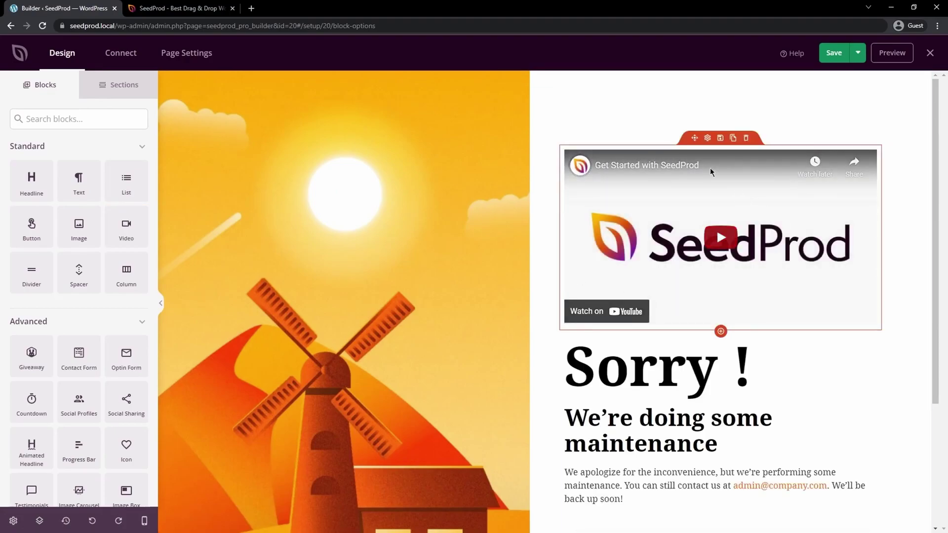
{"action": "left_click", "coordinate": [708, 139]}
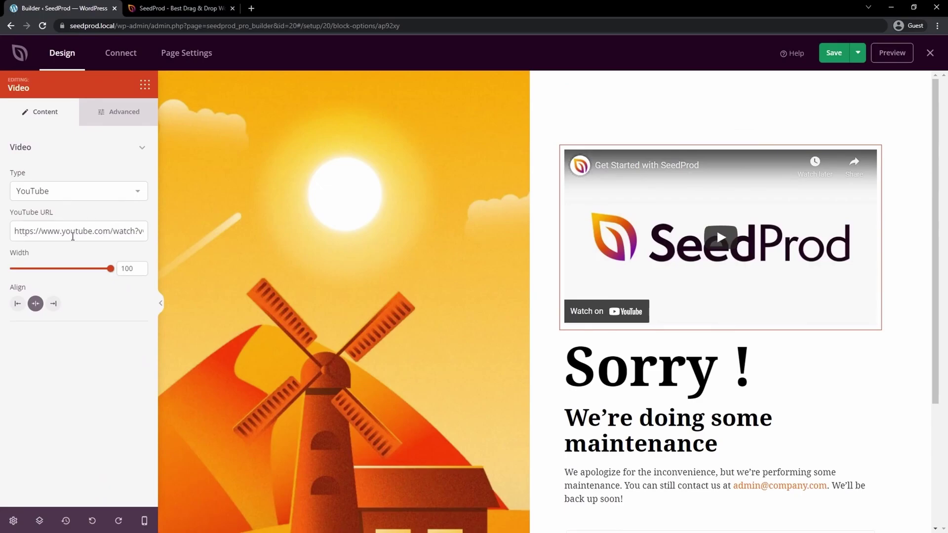
{"action": "left_click_drag", "start_coordinate": [111, 269], "coordinate": [111, 269]}
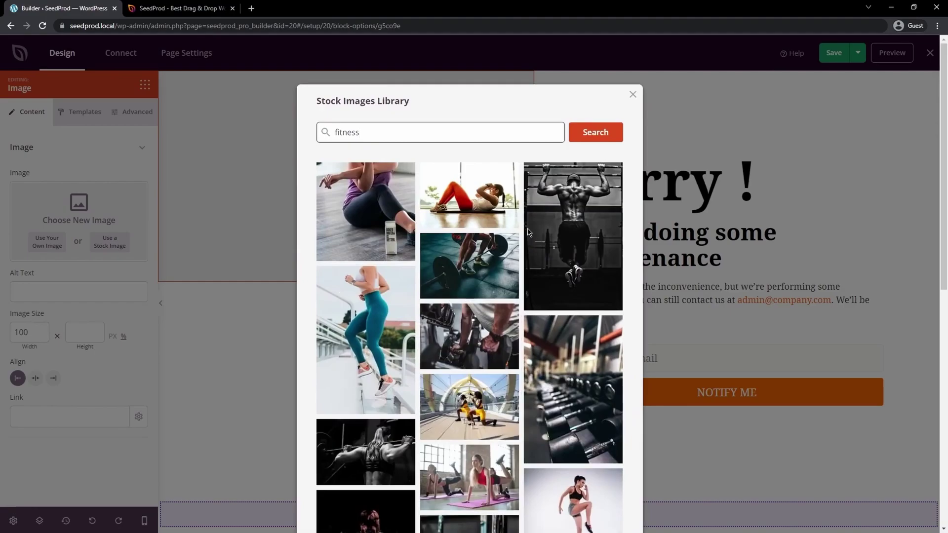
{"action": "left_click", "coordinate": [363, 315]}
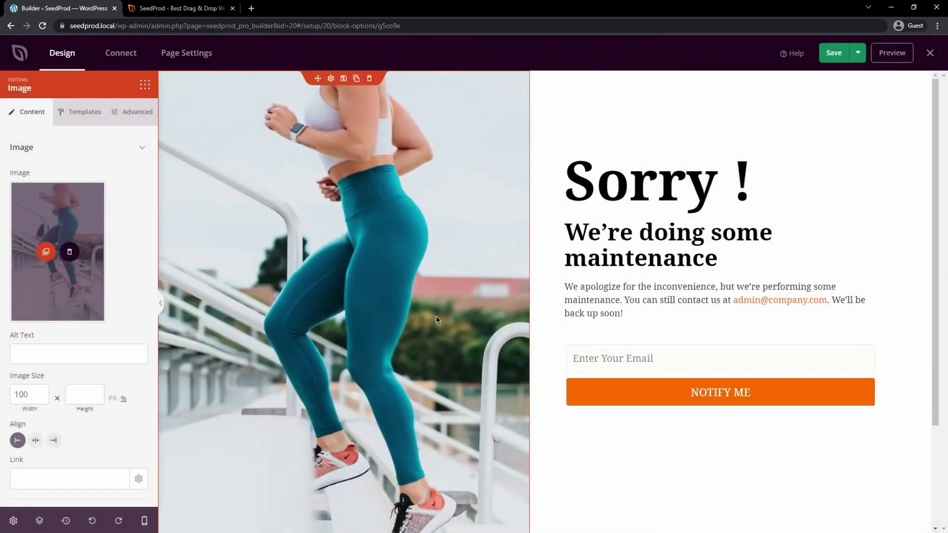
{"action": "left_click", "coordinate": [707, 138]}
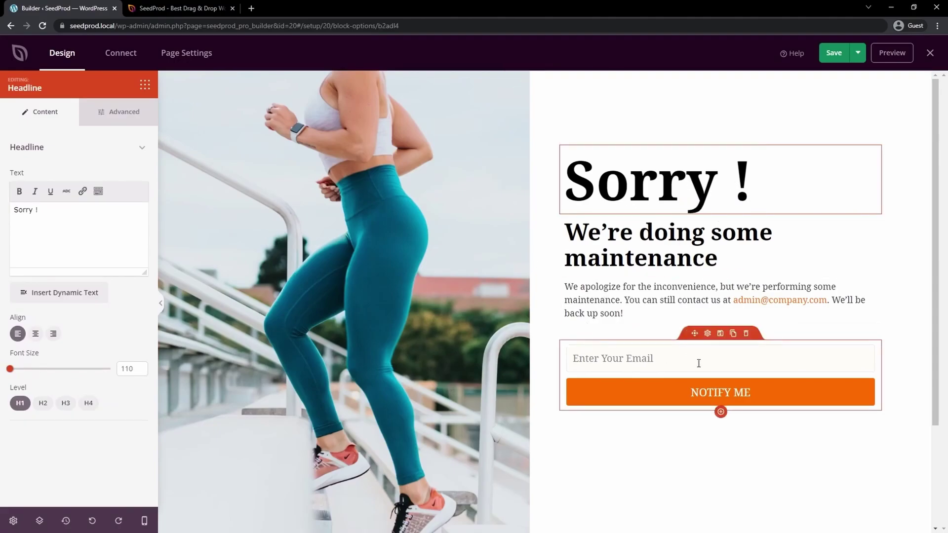
Apply the dark-and-blue preset colour palette in Global Settings
{"action": "left_click", "coordinate": [145, 84]}
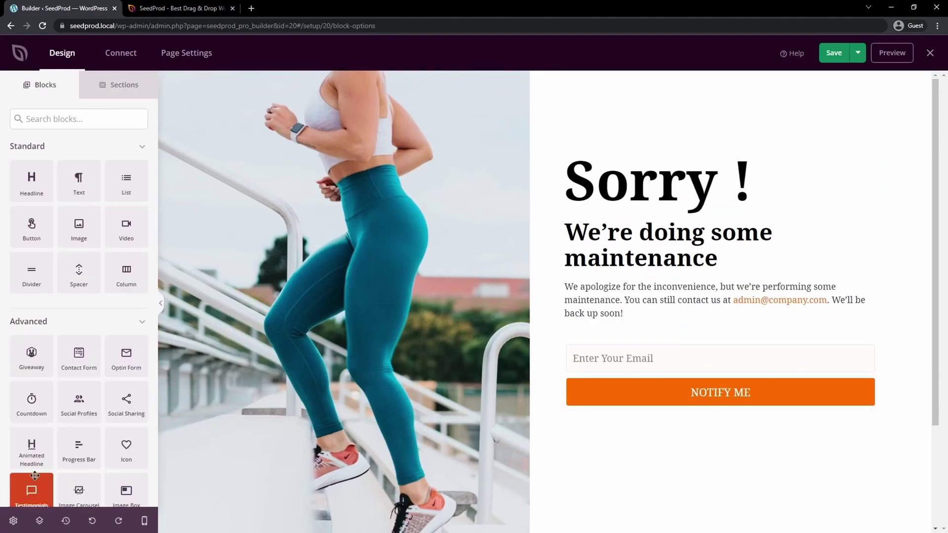
{"action": "left_click", "coordinate": [12, 521]}
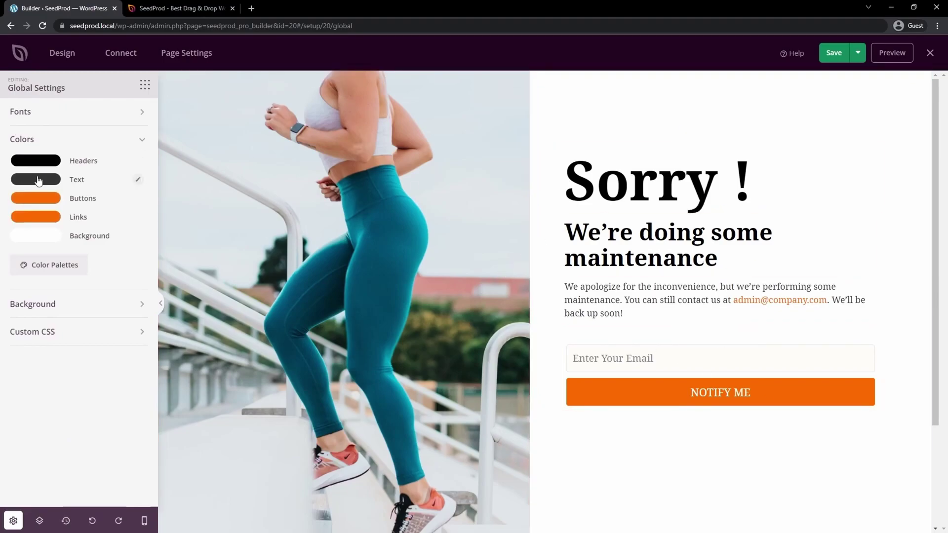
{"action": "left_click", "coordinate": [49, 266]}
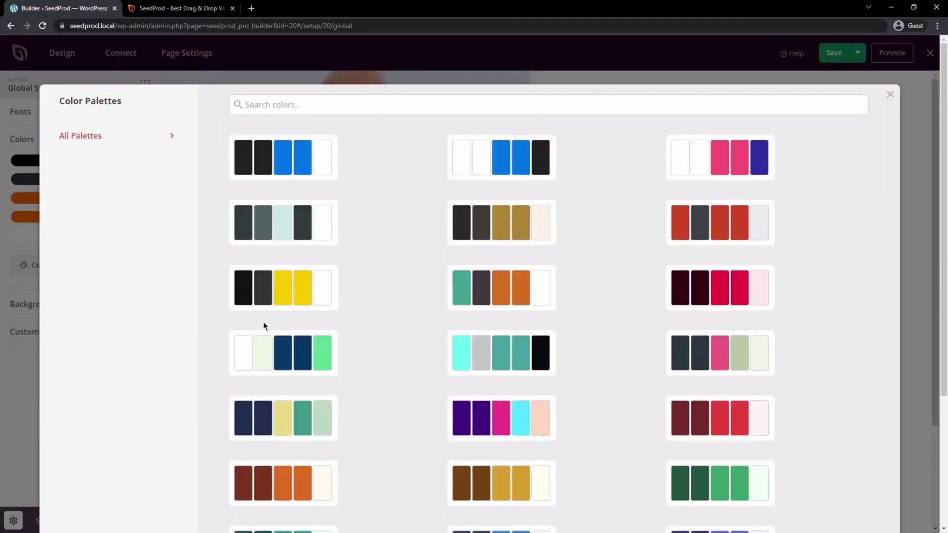
{"action": "left_click", "coordinate": [283, 175]}
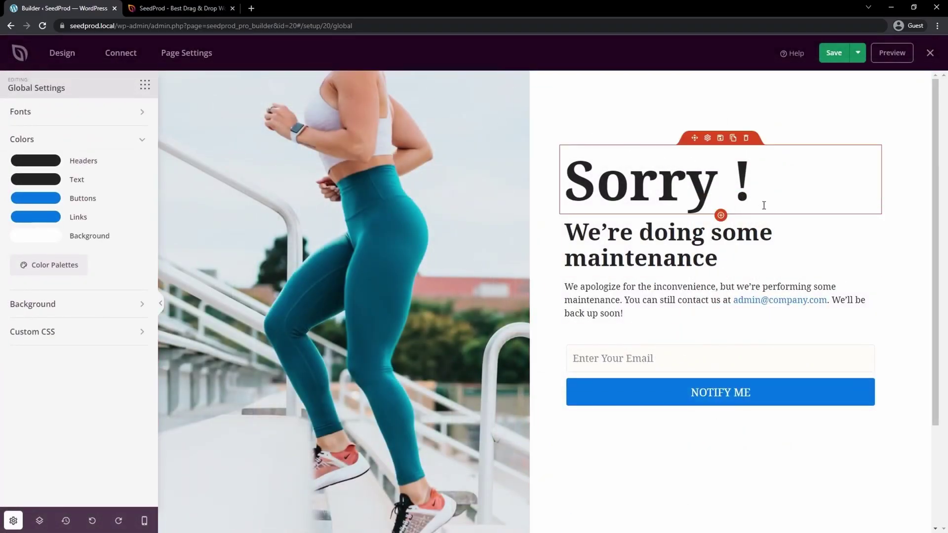
Apply the Fjalla One font theme to the page
{"action": "left_click", "coordinate": [83, 110]}
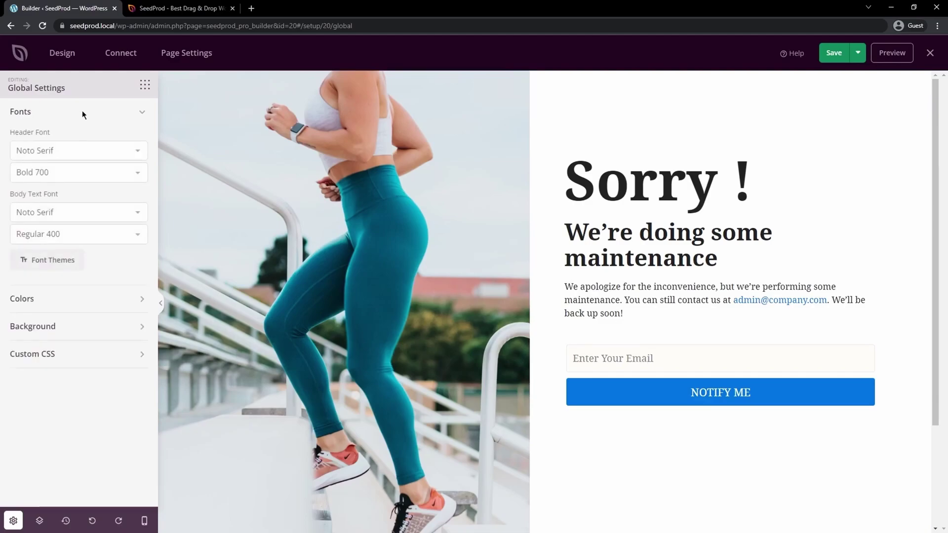
{"action": "left_click", "coordinate": [53, 260]}
{"action": "scroll", "coordinate": [576, 286], "scroll_direction": "down", "scroll_amount": 3}
{"action": "scroll", "coordinate": [576, 286], "scroll_direction": "down", "scroll_amount": 3}
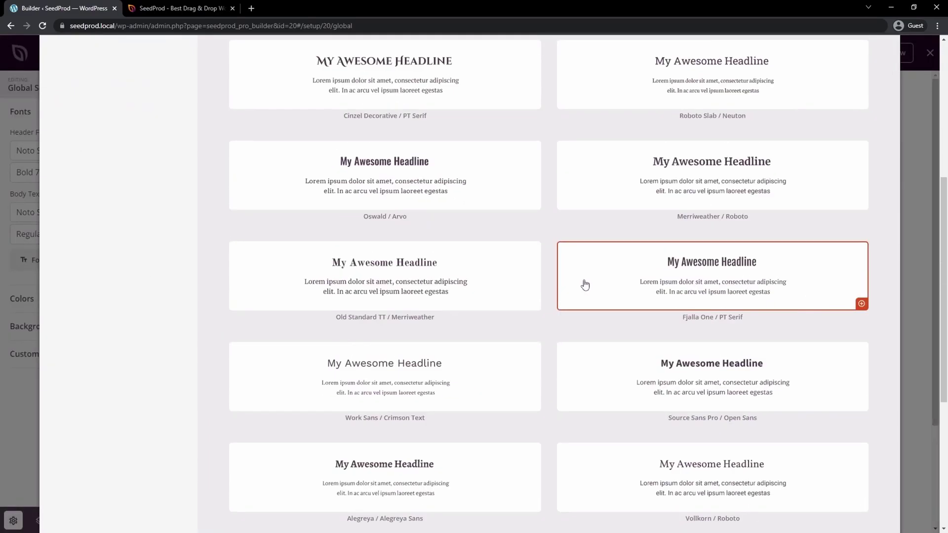
{"action": "scroll", "coordinate": [576, 286], "scroll_direction": "down", "scroll_amount": 2}
{"action": "left_click", "coordinate": [696, 376]}
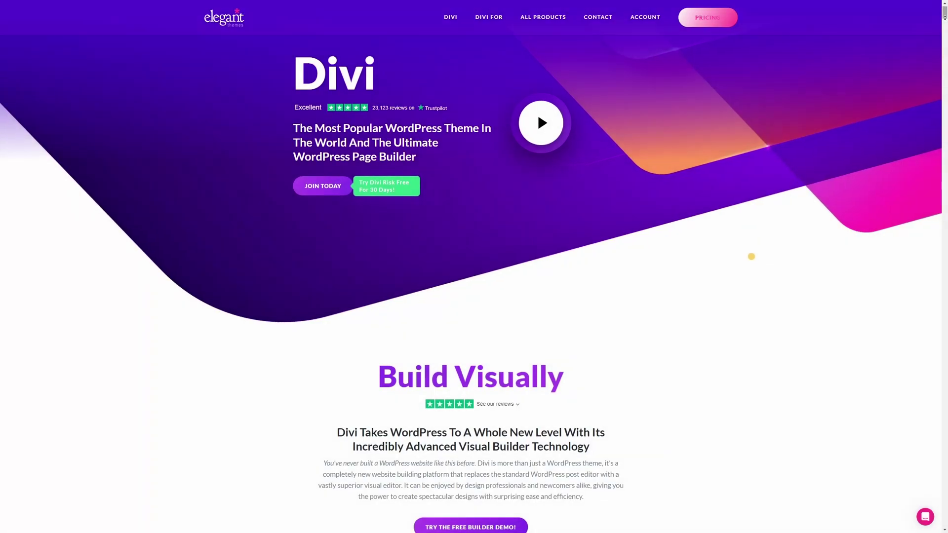
{"action": "scroll", "coordinate": [474, 267], "scroll_direction": "down", "scroll_amount": 1}
{"action": "scroll", "coordinate": [475, 267], "scroll_direction": "down", "scroll_amount": 2}
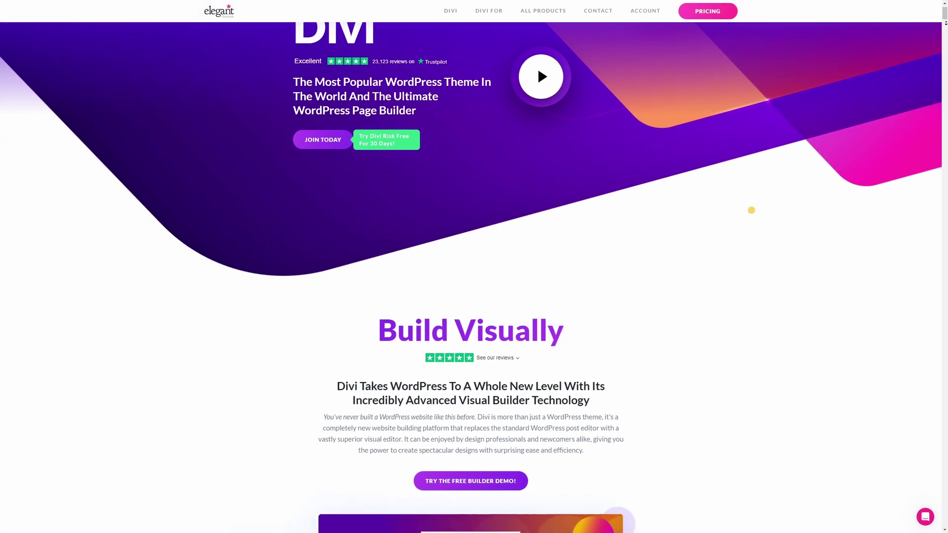
{"action": "scroll", "coordinate": [475, 267], "scroll_direction": "down", "scroll_amount": 3}
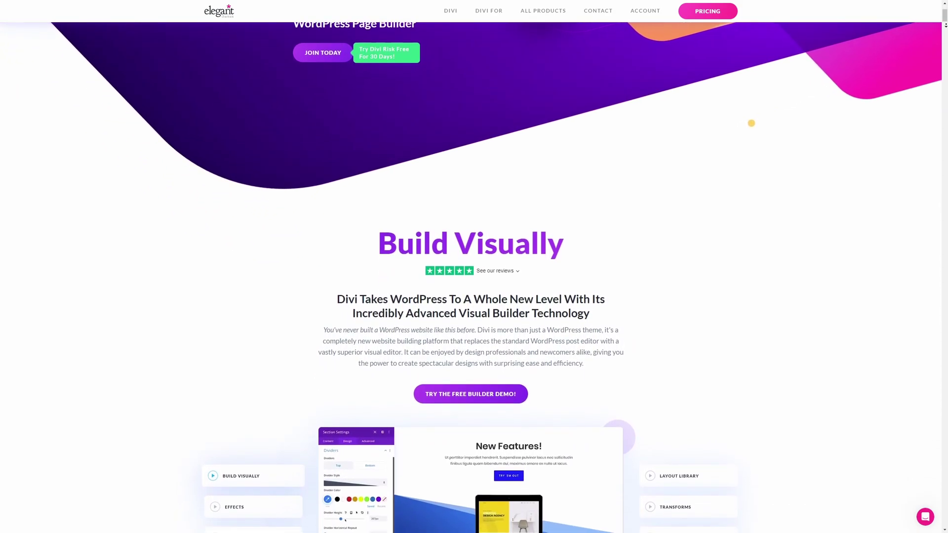
{"action": "scroll", "coordinate": [473, 267], "scroll_direction": "down", "scroll_amount": 1}
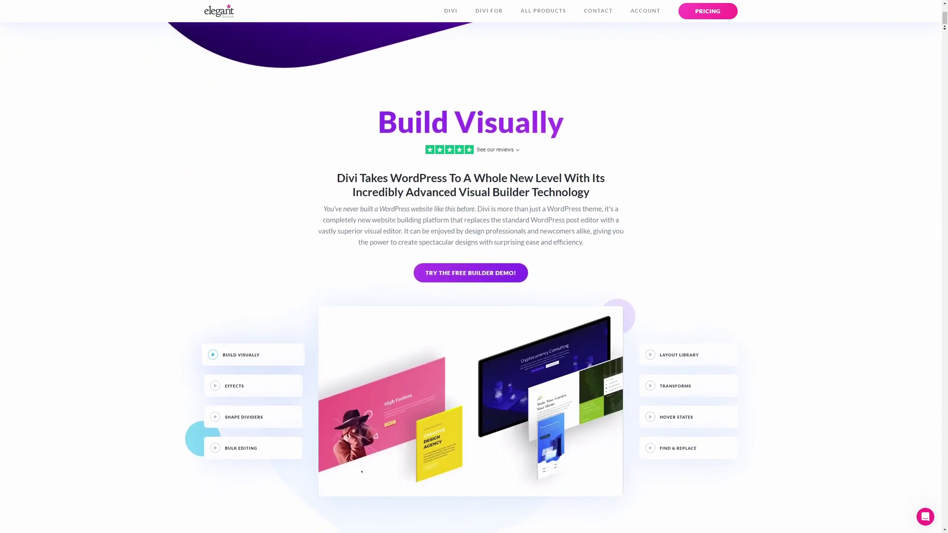
{"action": "scroll", "coordinate": [475, 267], "scroll_direction": "down", "scroll_amount": 1}
{"action": "scroll", "coordinate": [474, 268], "scroll_direction": "down", "scroll_amount": 1}
{"action": "scroll", "coordinate": [475, 267], "scroll_direction": "down", "scroll_amount": 1}
{"action": "scroll", "coordinate": [474, 267], "scroll_direction": "down", "scroll_amount": 1}
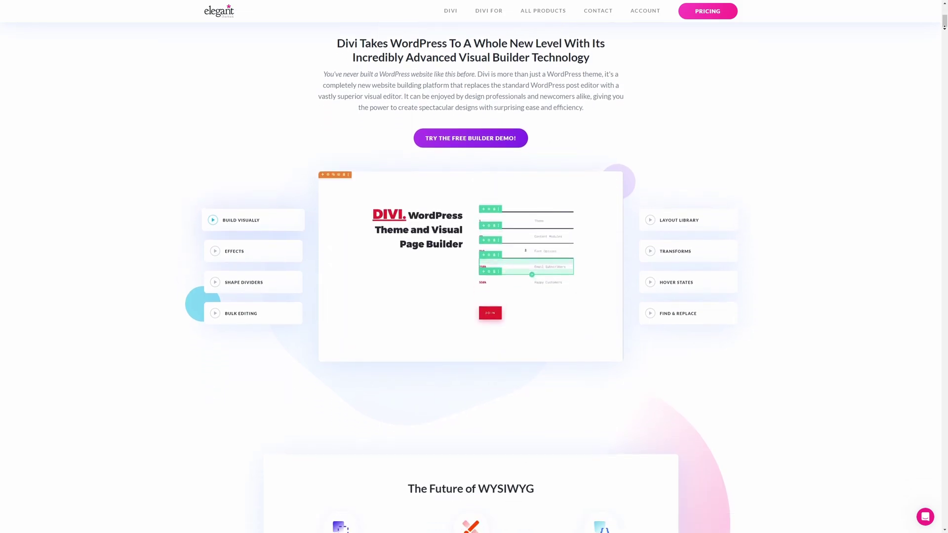
{"action": "scroll", "coordinate": [475, 267], "scroll_direction": "down", "scroll_amount": 1}
{"action": "scroll", "coordinate": [474, 267], "scroll_direction": "down", "scroll_amount": 1}
{"action": "scroll", "coordinate": [473, 267], "scroll_direction": "down", "scroll_amount": 1}
{"action": "scroll", "coordinate": [474, 267], "scroll_direction": "down", "scroll_amount": 1}
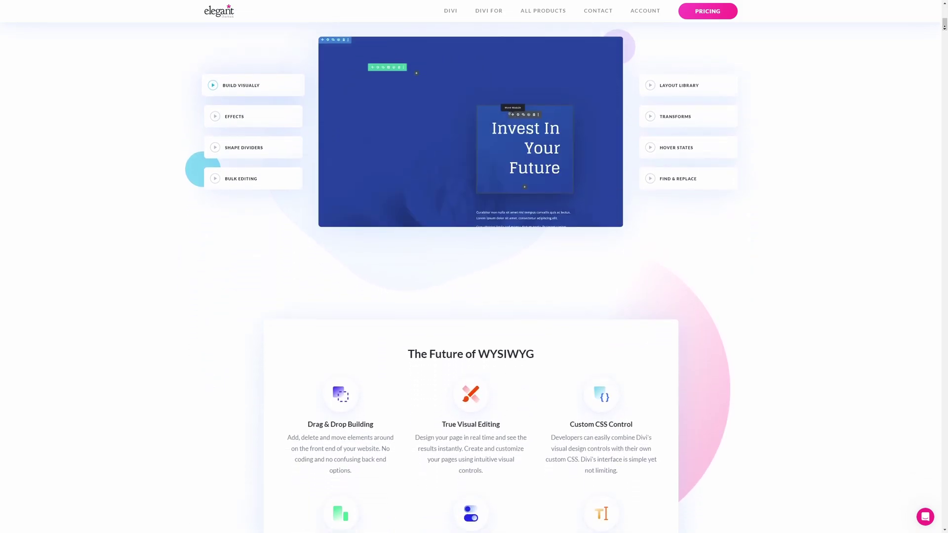
{"action": "scroll", "coordinate": [474, 266], "scroll_direction": "down", "scroll_amount": 1}
{"action": "scroll", "coordinate": [474, 267], "scroll_direction": "down", "scroll_amount": 1}
{"action": "scroll", "coordinate": [474, 266], "scroll_direction": "down", "scroll_amount": 1}
{"action": "scroll", "coordinate": [475, 267], "scroll_direction": "down", "scroll_amount": 1}
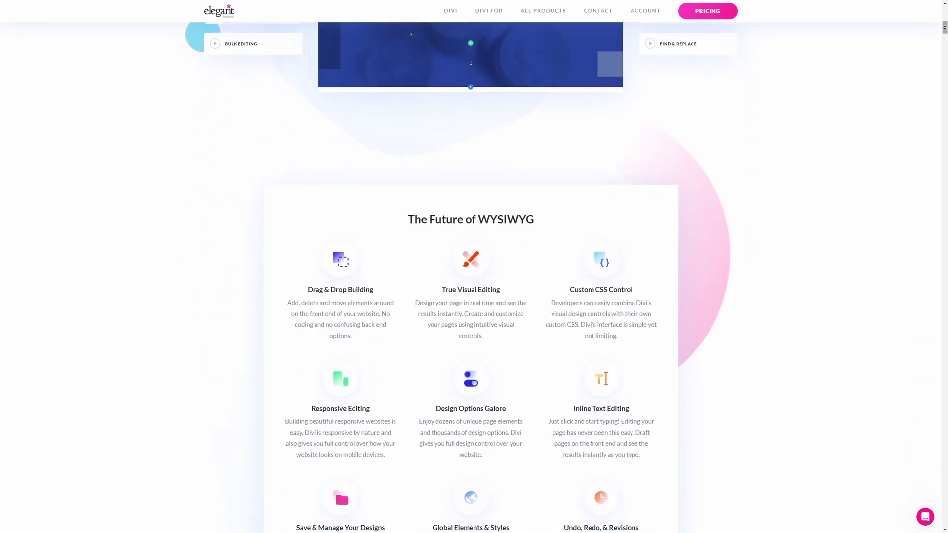
{"action": "scroll", "coordinate": [474, 267], "scroll_direction": "down", "scroll_amount": 1}
{"action": "scroll", "coordinate": [474, 268], "scroll_direction": "down", "scroll_amount": 1}
{"action": "scroll", "coordinate": [474, 267], "scroll_direction": "down", "scroll_amount": 1}
{"action": "scroll", "coordinate": [474, 266], "scroll_direction": "down", "scroll_amount": 1}
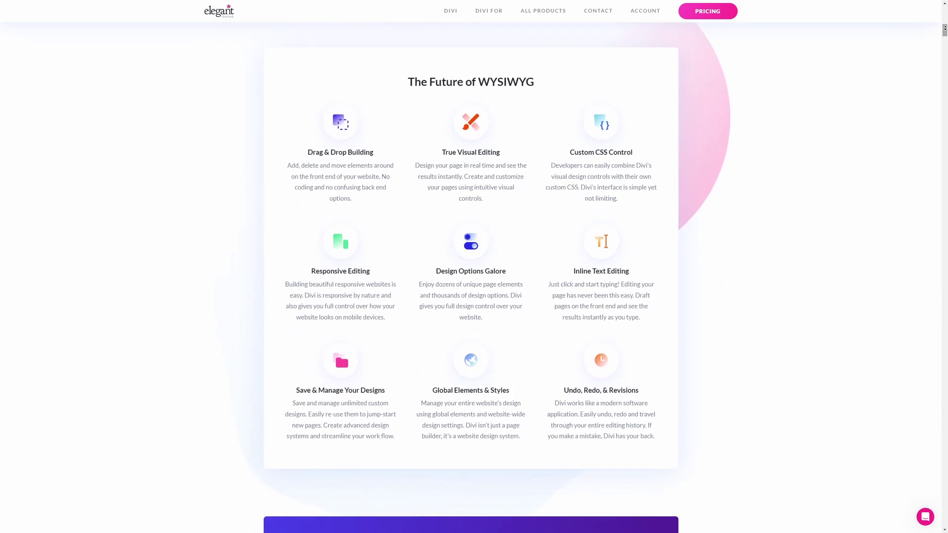
{"action": "scroll", "coordinate": [474, 267], "scroll_direction": "down", "scroll_amount": 1}
{"action": "scroll", "coordinate": [474, 268], "scroll_direction": "down", "scroll_amount": 1}
{"action": "scroll", "coordinate": [474, 267], "scroll_direction": "down", "scroll_amount": 1}
{"action": "scroll", "coordinate": [474, 267], "scroll_direction": "down", "scroll_amount": 1}
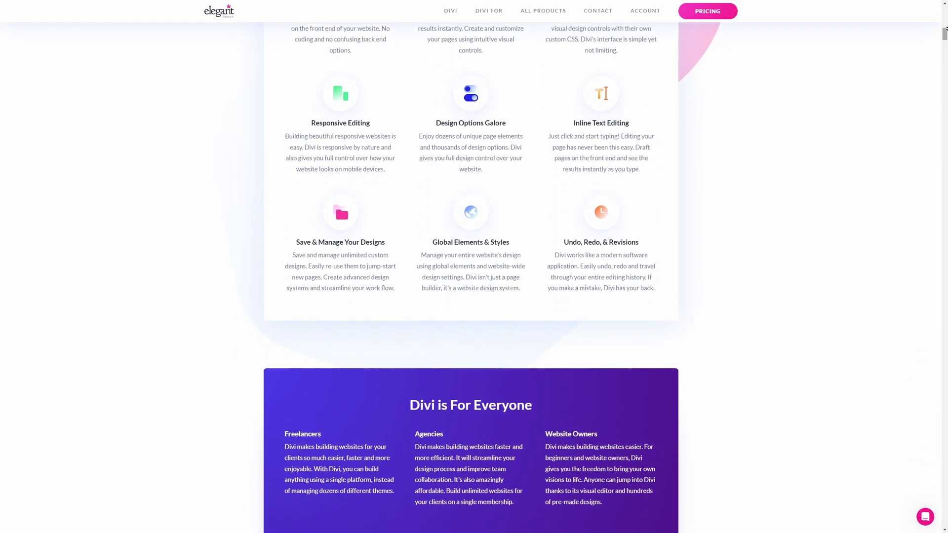
{"action": "scroll", "coordinate": [474, 267], "scroll_direction": "down", "scroll_amount": 1}
{"action": "scroll", "coordinate": [474, 267], "scroll_direction": "down", "scroll_amount": 1}
{"action": "scroll", "coordinate": [475, 267], "scroll_direction": "down", "scroll_amount": 1}
{"action": "scroll", "coordinate": [474, 266], "scroll_direction": "down", "scroll_amount": 1}
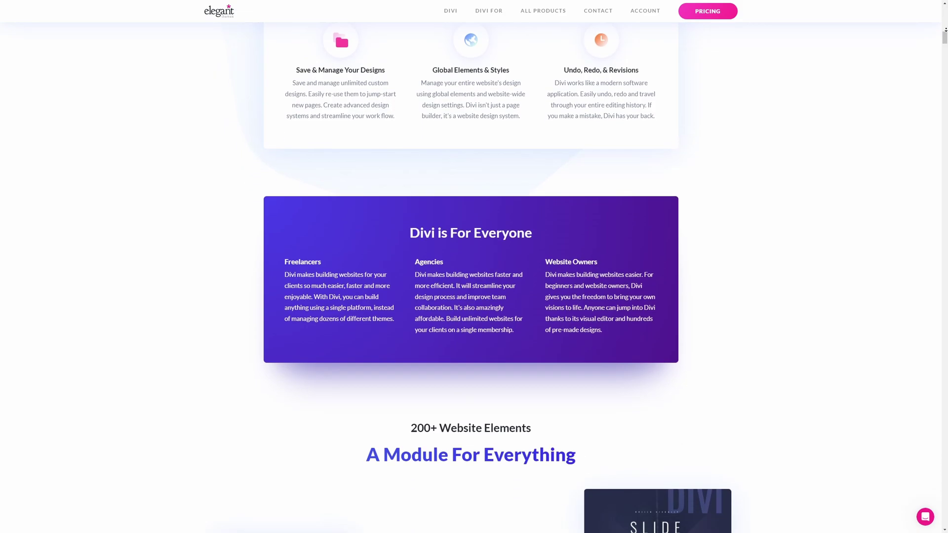
{"action": "scroll", "coordinate": [474, 267], "scroll_direction": "down", "scroll_amount": 1}
{"action": "scroll", "coordinate": [474, 266], "scroll_direction": "down", "scroll_amount": 1}
{"action": "scroll", "coordinate": [474, 266], "scroll_direction": "down", "scroll_amount": 1}
{"action": "scroll", "coordinate": [474, 266], "scroll_direction": "down", "scroll_amount": 1}
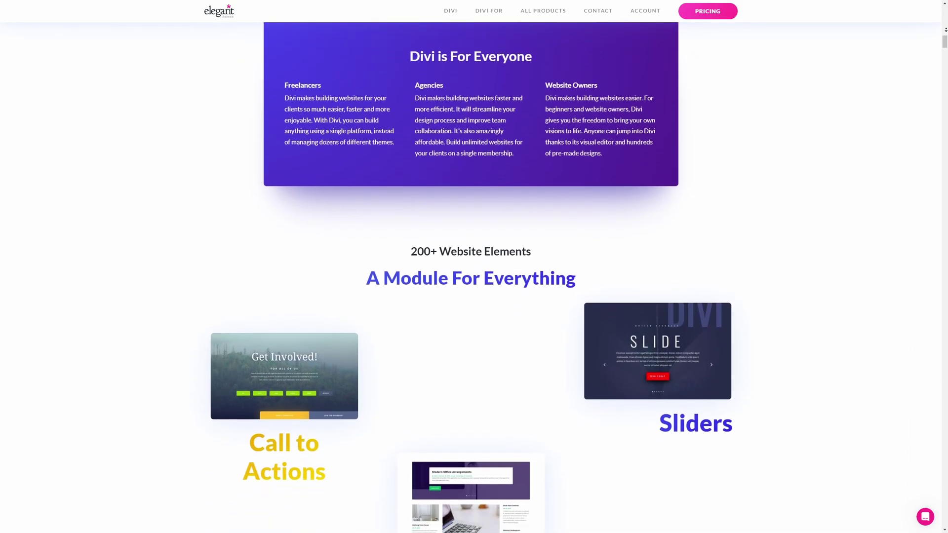
{"action": "scroll", "coordinate": [474, 267], "scroll_direction": "down", "scroll_amount": 1}
{"action": "scroll", "coordinate": [474, 268], "scroll_direction": "down", "scroll_amount": 1}
{"action": "scroll", "coordinate": [474, 267], "scroll_direction": "down", "scroll_amount": 1}
{"action": "scroll", "coordinate": [474, 266], "scroll_direction": "down", "scroll_amount": 1}
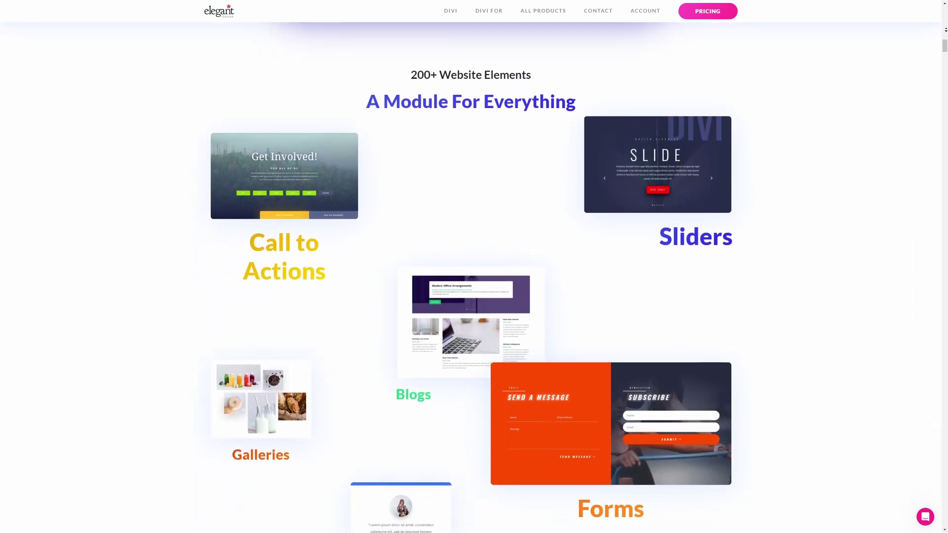
{"action": "scroll", "coordinate": [474, 268], "scroll_direction": "down", "scroll_amount": 1}
{"action": "scroll", "coordinate": [474, 266], "scroll_direction": "down", "scroll_amount": 1}
{"action": "scroll", "coordinate": [475, 267], "scroll_direction": "down", "scroll_amount": 1}
{"action": "scroll", "coordinate": [475, 267], "scroll_direction": "down", "scroll_amount": 1}
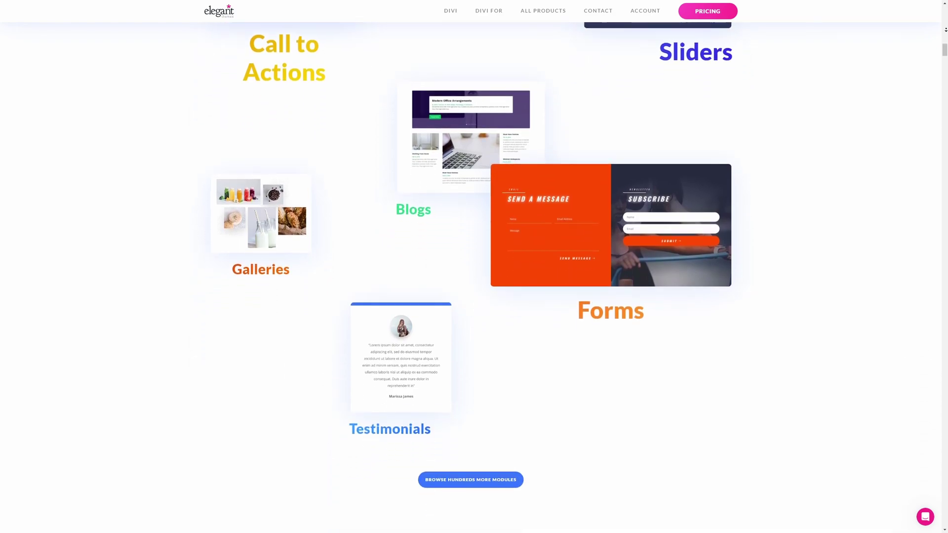
{"action": "scroll", "coordinate": [475, 267], "scroll_direction": "down", "scroll_amount": 1}
{"action": "scroll", "coordinate": [474, 267], "scroll_direction": "down", "scroll_amount": 1}
{"action": "scroll", "coordinate": [474, 267], "scroll_direction": "down", "scroll_amount": 1}
{"action": "scroll", "coordinate": [474, 267], "scroll_direction": "down", "scroll_amount": 1}
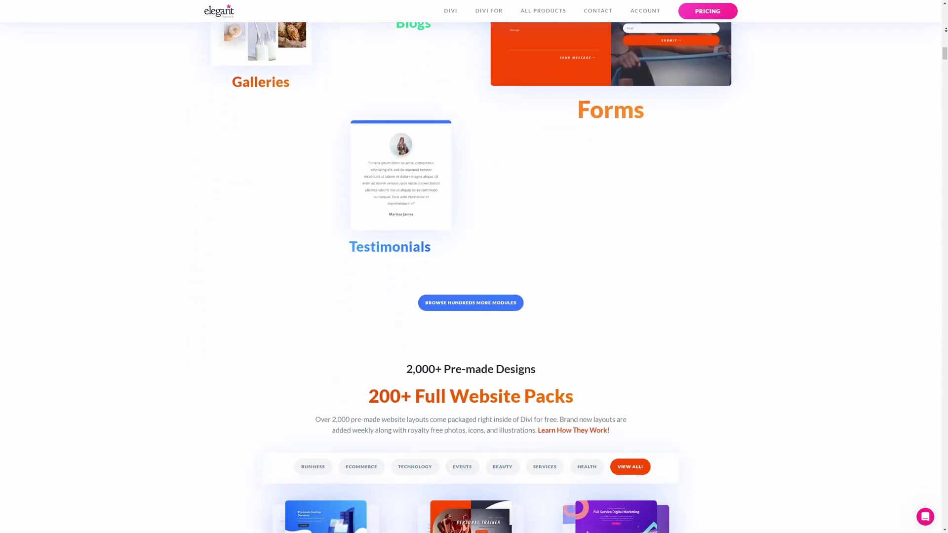
{"action": "scroll", "coordinate": [474, 267], "scroll_direction": "down", "scroll_amount": 1}
{"action": "scroll", "coordinate": [474, 267], "scroll_direction": "down", "scroll_amount": 1}
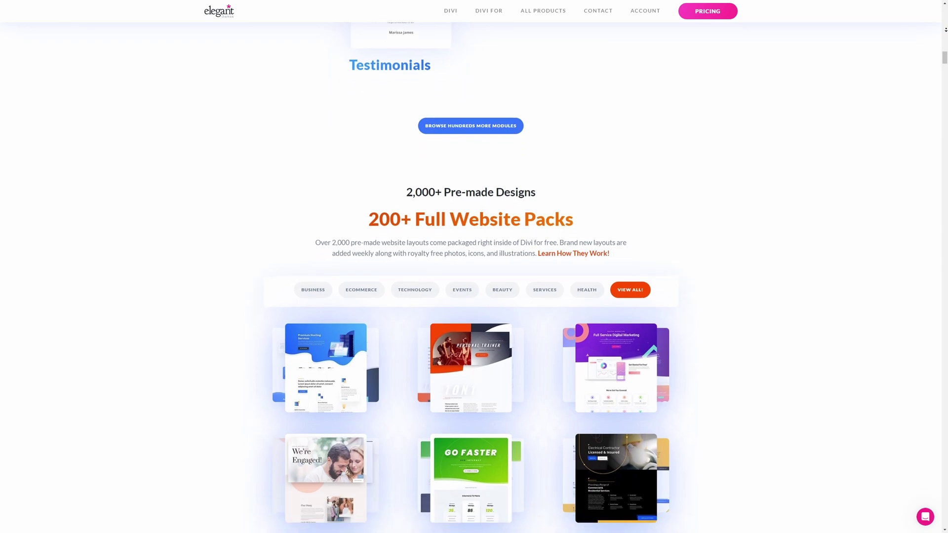
{"action": "scroll", "coordinate": [474, 267], "scroll_direction": "down", "scroll_amount": 1}
{"action": "scroll", "coordinate": [474, 267], "scroll_direction": "down", "scroll_amount": 1}
{"action": "scroll", "coordinate": [474, 267], "scroll_direction": "down", "scroll_amount": 1}
{"action": "scroll", "coordinate": [474, 268], "scroll_direction": "down", "scroll_amount": 1}
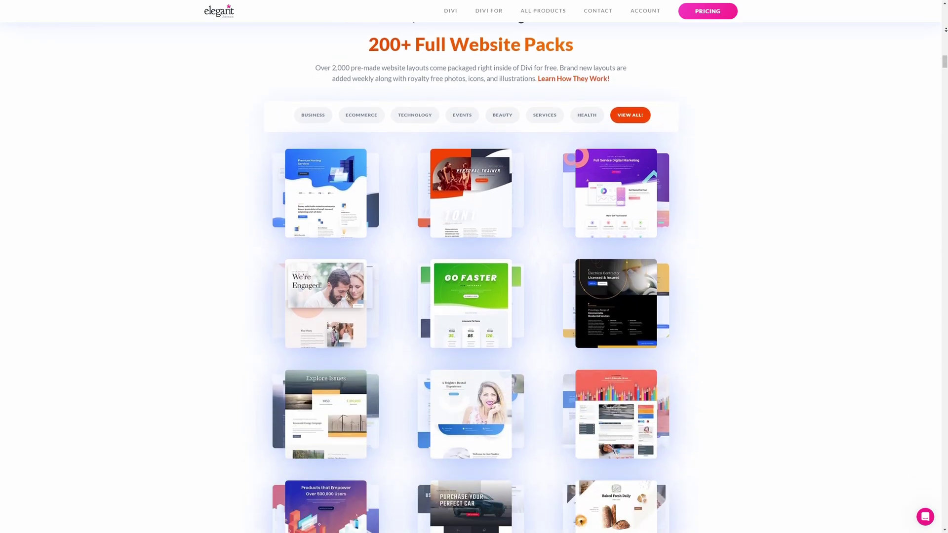
{"action": "scroll", "coordinate": [474, 267], "scroll_direction": "down", "scroll_amount": 1}
{"action": "scroll", "coordinate": [474, 266], "scroll_direction": "down", "scroll_amount": 1}
{"action": "scroll", "coordinate": [474, 266], "scroll_direction": "down", "scroll_amount": 1}
{"action": "scroll", "coordinate": [475, 267], "scroll_direction": "down", "scroll_amount": 1}
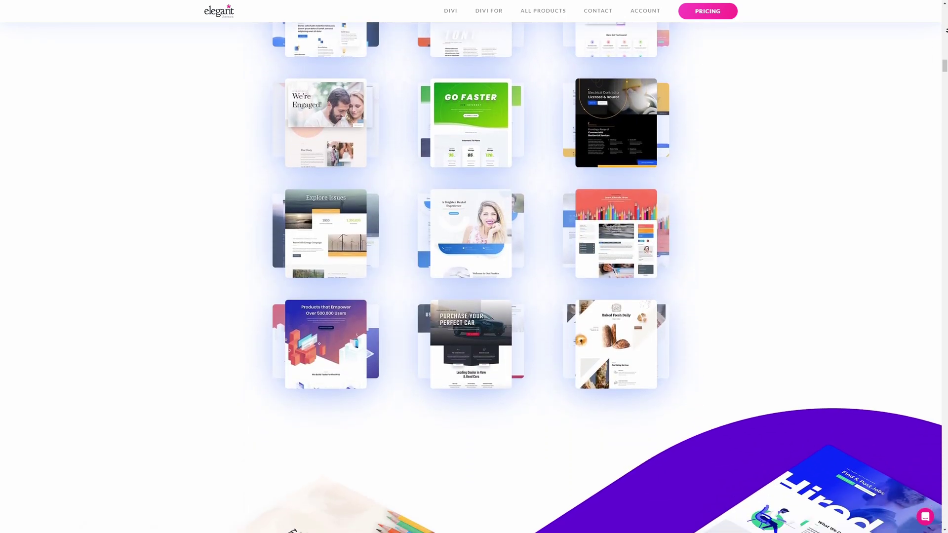
{"action": "scroll", "coordinate": [475, 267], "scroll_direction": "down", "scroll_amount": 1}
{"action": "scroll", "coordinate": [474, 266], "scroll_direction": "down", "scroll_amount": 1}
{"action": "scroll", "coordinate": [474, 267], "scroll_direction": "down", "scroll_amount": 1}
{"action": "scroll", "coordinate": [474, 267], "scroll_direction": "down", "scroll_amount": 1}
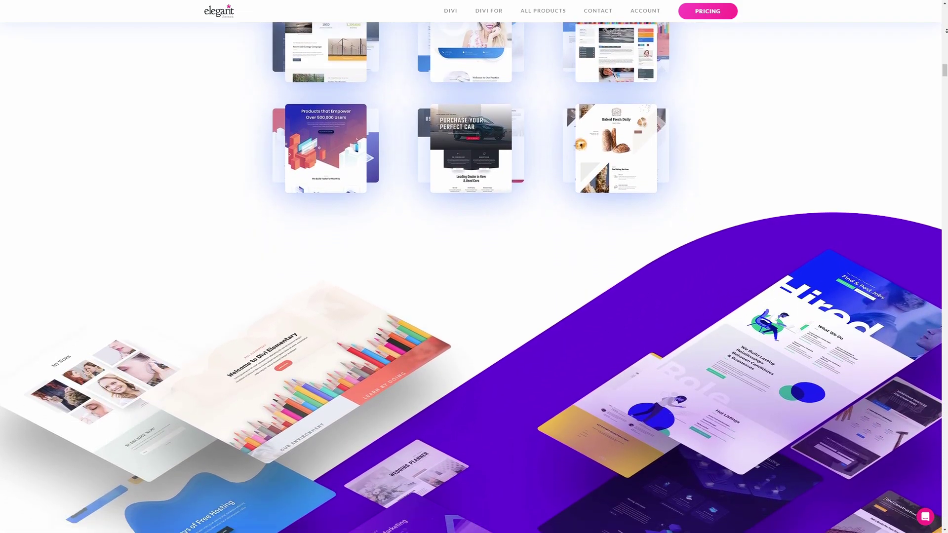
{"action": "scroll", "coordinate": [475, 266], "scroll_direction": "down", "scroll_amount": 1}
{"action": "scroll", "coordinate": [474, 267], "scroll_direction": "down", "scroll_amount": 1}
{"action": "scroll", "coordinate": [474, 267], "scroll_direction": "down", "scroll_amount": 1}
{"action": "scroll", "coordinate": [474, 267], "scroll_direction": "down", "scroll_amount": 1}
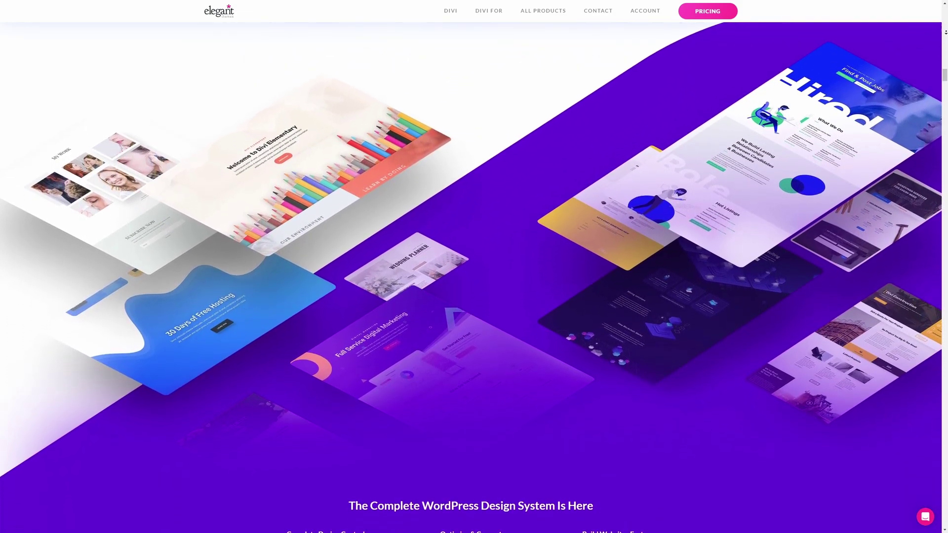
{"action": "scroll", "coordinate": [474, 267], "scroll_direction": "down", "scroll_amount": 1}
{"action": "scroll", "coordinate": [474, 267], "scroll_direction": "down", "scroll_amount": 1}
{"action": "scroll", "coordinate": [474, 267], "scroll_direction": "down", "scroll_amount": 1}
{"action": "scroll", "coordinate": [474, 267], "scroll_direction": "down", "scroll_amount": 1}
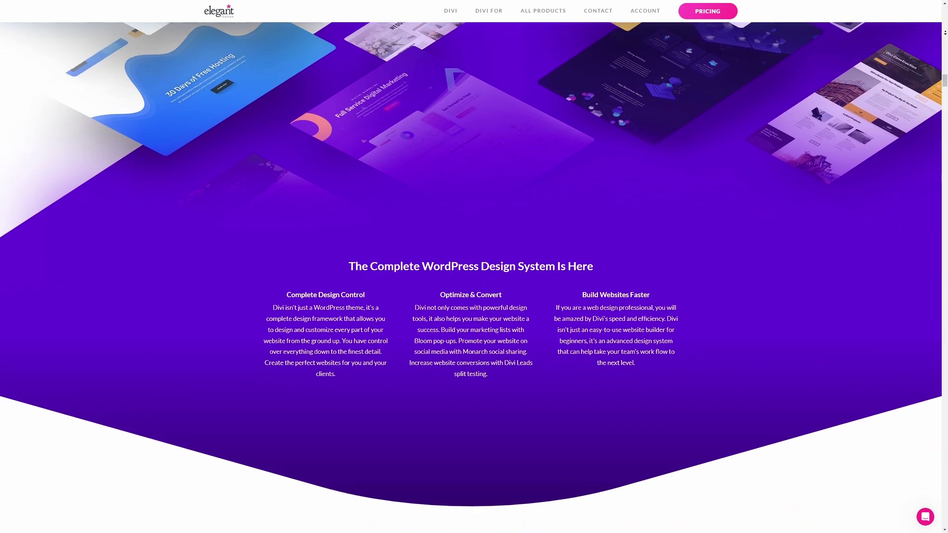
{"action": "scroll", "coordinate": [474, 266], "scroll_direction": "down", "scroll_amount": 1}
{"action": "scroll", "coordinate": [474, 266], "scroll_direction": "down", "scroll_amount": 1}
{"action": "scroll", "coordinate": [474, 267], "scroll_direction": "down", "scroll_amount": 1}
{"action": "scroll", "coordinate": [474, 267], "scroll_direction": "down", "scroll_amount": 1}
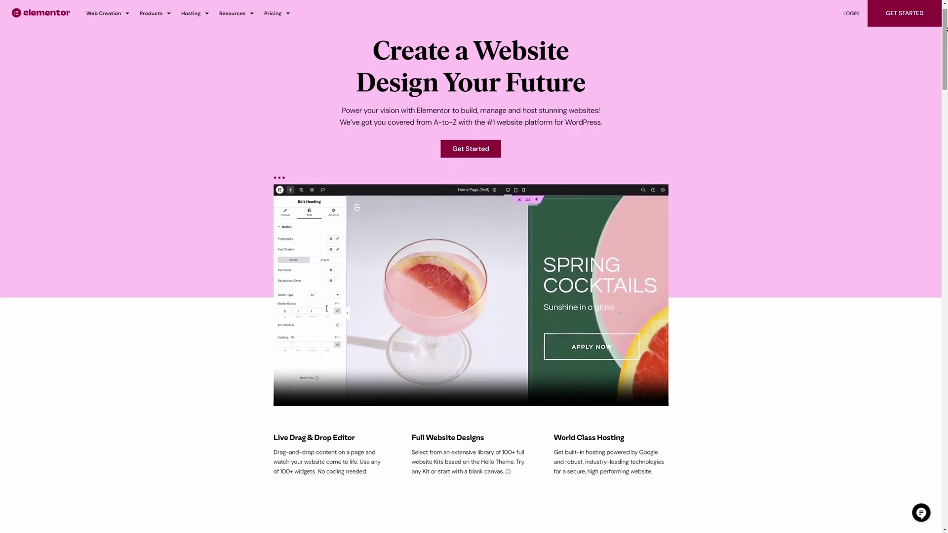
{"action": "scroll", "coordinate": [474, 267], "scroll_direction": "down", "scroll_amount": 1}
{"action": "scroll", "coordinate": [475, 266], "scroll_direction": "down", "scroll_amount": 1}
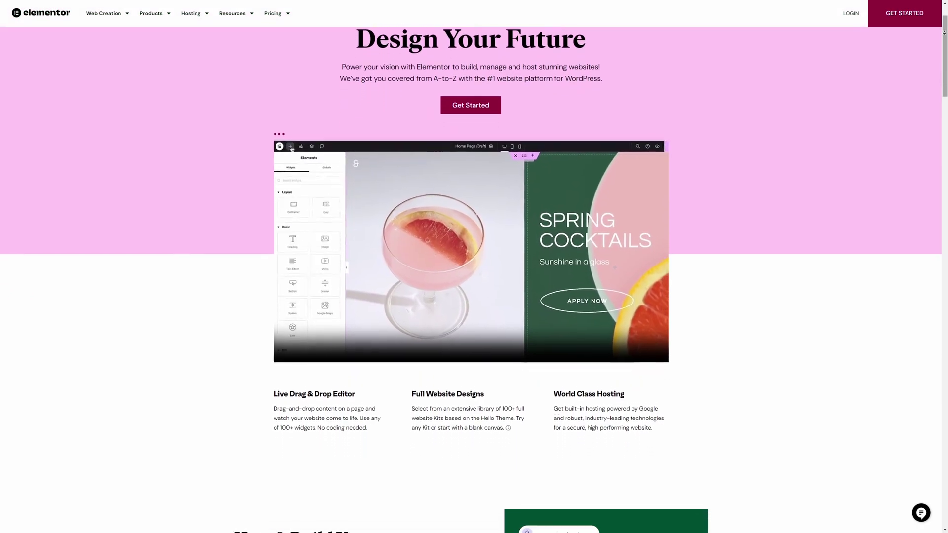
{"action": "scroll", "coordinate": [474, 267], "scroll_direction": "down", "scroll_amount": 1}
{"action": "scroll", "coordinate": [474, 267], "scroll_direction": "down", "scroll_amount": 1}
{"action": "scroll", "coordinate": [538, 265], "scroll_direction": "down", "scroll_amount": 1}
{"action": "scroll", "coordinate": [539, 264], "scroll_direction": "down", "scroll_amount": 1}
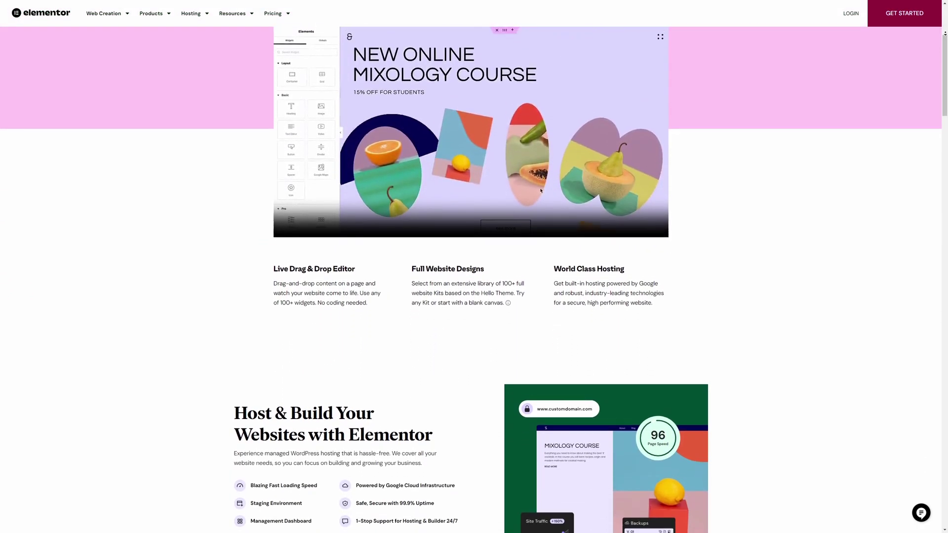
{"action": "scroll", "coordinate": [538, 264], "scroll_direction": "down", "scroll_amount": 1}
{"action": "scroll", "coordinate": [539, 265], "scroll_direction": "down", "scroll_amount": 1}
{"action": "scroll", "coordinate": [540, 124], "scroll_direction": "down", "scroll_amount": 1}
{"action": "scroll", "coordinate": [540, 123], "scroll_direction": "down", "scroll_amount": 1}
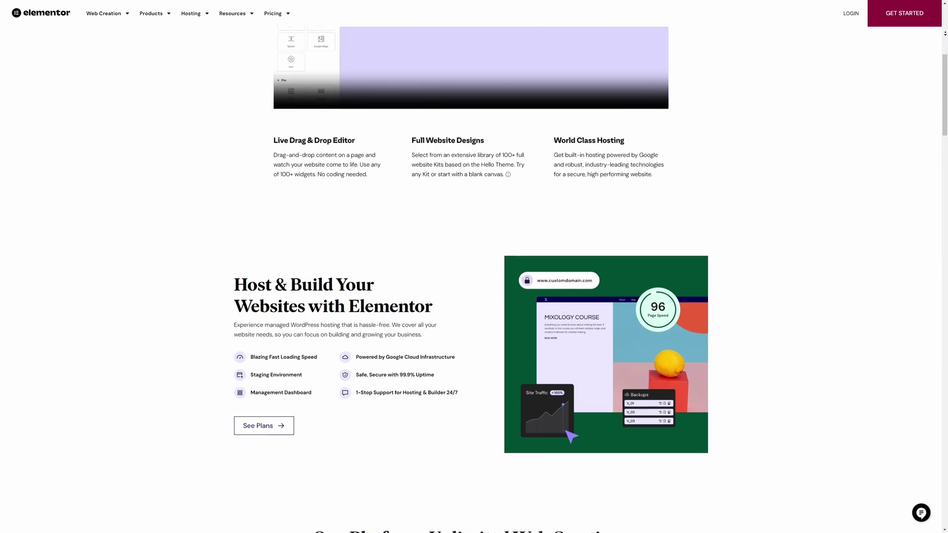
{"action": "scroll", "coordinate": [541, 124], "scroll_direction": "down", "scroll_amount": 1}
{"action": "scroll", "coordinate": [540, 124], "scroll_direction": "down", "scroll_amount": 1}
{"action": "scroll", "coordinate": [474, 266], "scroll_direction": "down", "scroll_amount": 1}
{"action": "scroll", "coordinate": [474, 267], "scroll_direction": "down", "scroll_amount": 1}
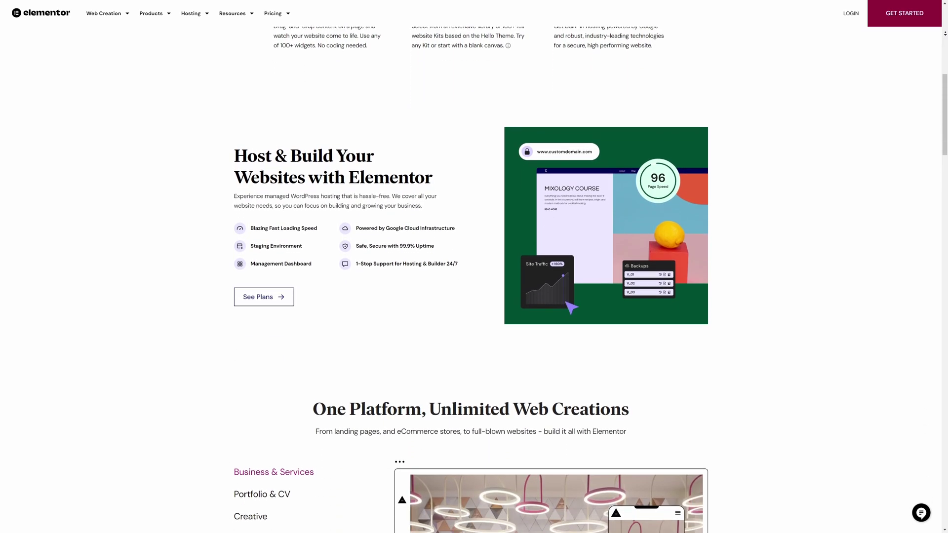
{"action": "scroll", "coordinate": [474, 267], "scroll_direction": "down", "scroll_amount": 1}
{"action": "scroll", "coordinate": [474, 267], "scroll_direction": "down", "scroll_amount": 1}
{"action": "scroll", "coordinate": [475, 267], "scroll_direction": "down", "scroll_amount": 1}
{"action": "scroll", "coordinate": [474, 267], "scroll_direction": "down", "scroll_amount": 1}
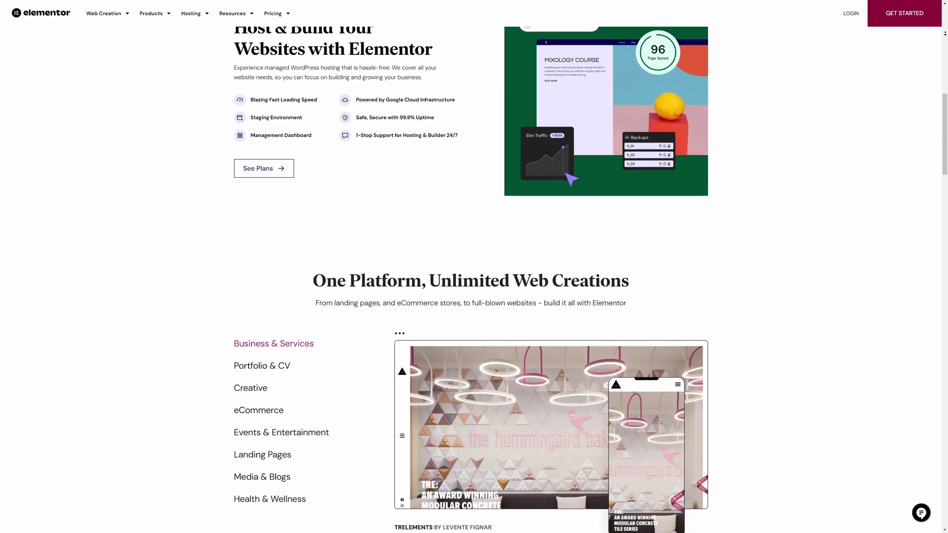
{"action": "scroll", "coordinate": [475, 267], "scroll_direction": "down", "scroll_amount": 1}
{"action": "scroll", "coordinate": [474, 266], "scroll_direction": "down", "scroll_amount": 1}
{"action": "scroll", "coordinate": [474, 267], "scroll_direction": "down", "scroll_amount": 1}
{"action": "scroll", "coordinate": [473, 267], "scroll_direction": "down", "scroll_amount": 1}
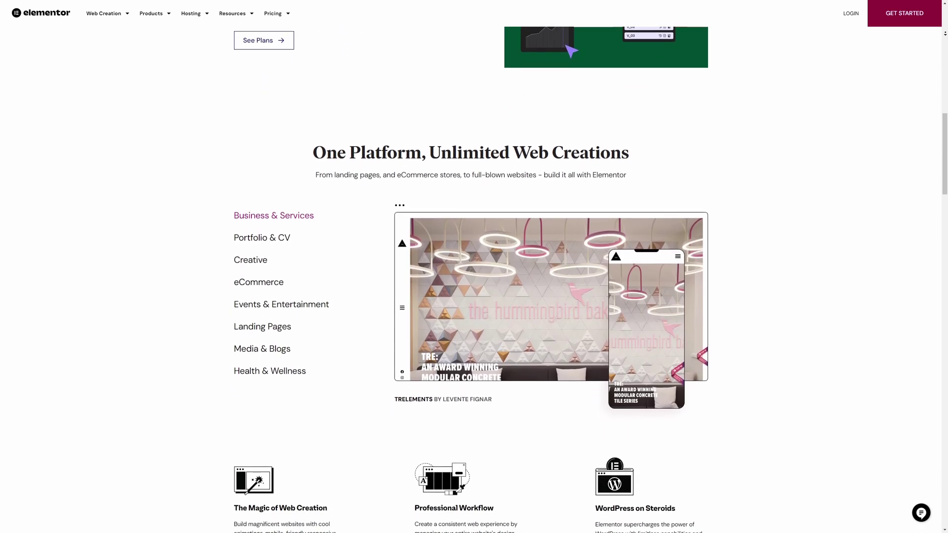
{"action": "scroll", "coordinate": [474, 267], "scroll_direction": "down", "scroll_amount": 1}
{"action": "scroll", "coordinate": [474, 267], "scroll_direction": "down", "scroll_amount": 1}
{"action": "scroll", "coordinate": [474, 267], "scroll_direction": "down", "scroll_amount": 1}
{"action": "scroll", "coordinate": [475, 266], "scroll_direction": "down", "scroll_amount": 1}
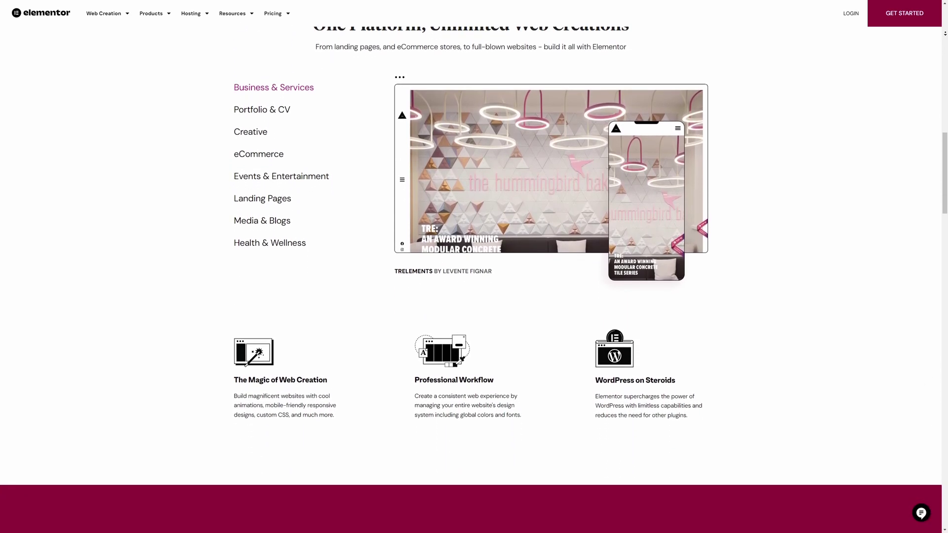
{"action": "scroll", "coordinate": [474, 267], "scroll_direction": "down", "scroll_amount": 1}
{"action": "scroll", "coordinate": [474, 267], "scroll_direction": "down", "scroll_amount": 1}
{"action": "scroll", "coordinate": [474, 267], "scroll_direction": "down", "scroll_amount": 1}
{"action": "scroll", "coordinate": [475, 267], "scroll_direction": "down", "scroll_amount": 1}
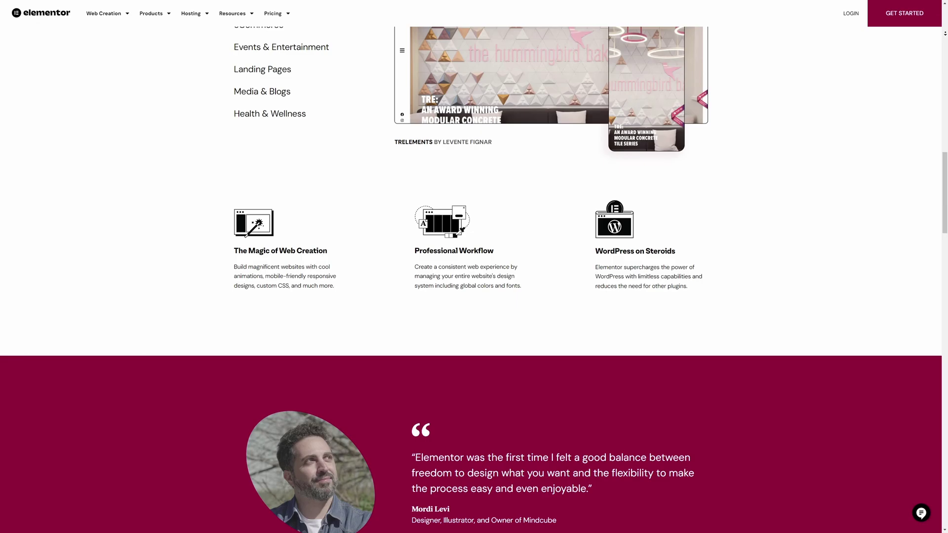
{"action": "scroll", "coordinate": [474, 267], "scroll_direction": "down", "scroll_amount": 1}
{"action": "scroll", "coordinate": [474, 267], "scroll_direction": "down", "scroll_amount": 1}
{"action": "scroll", "coordinate": [474, 267], "scroll_direction": "down", "scroll_amount": 1}
{"action": "scroll", "coordinate": [474, 266], "scroll_direction": "down", "scroll_amount": 1}
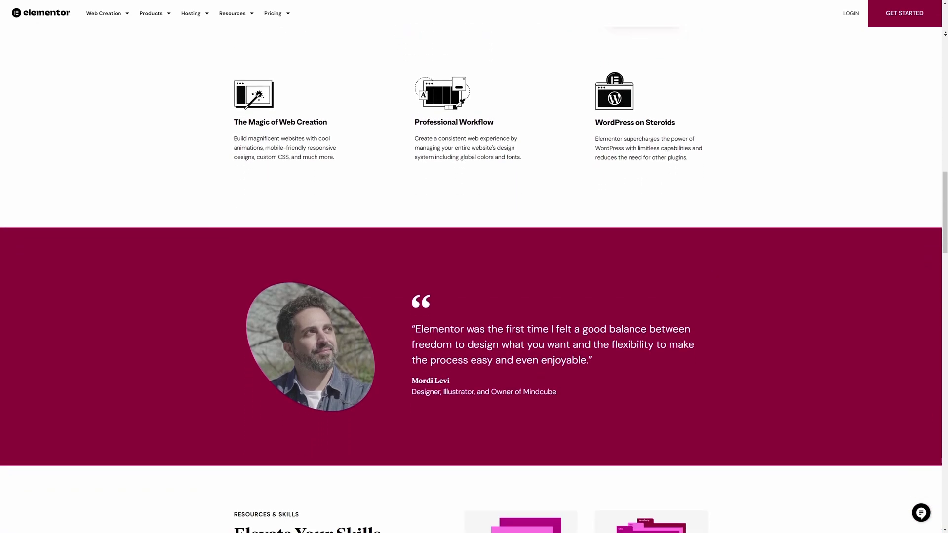
{"action": "scroll", "coordinate": [474, 267], "scroll_direction": "down", "scroll_amount": 1}
{"action": "scroll", "coordinate": [474, 266], "scroll_direction": "down", "scroll_amount": 1}
{"action": "scroll", "coordinate": [474, 267], "scroll_direction": "down", "scroll_amount": 1}
{"action": "scroll", "coordinate": [474, 267], "scroll_direction": "down", "scroll_amount": 1}
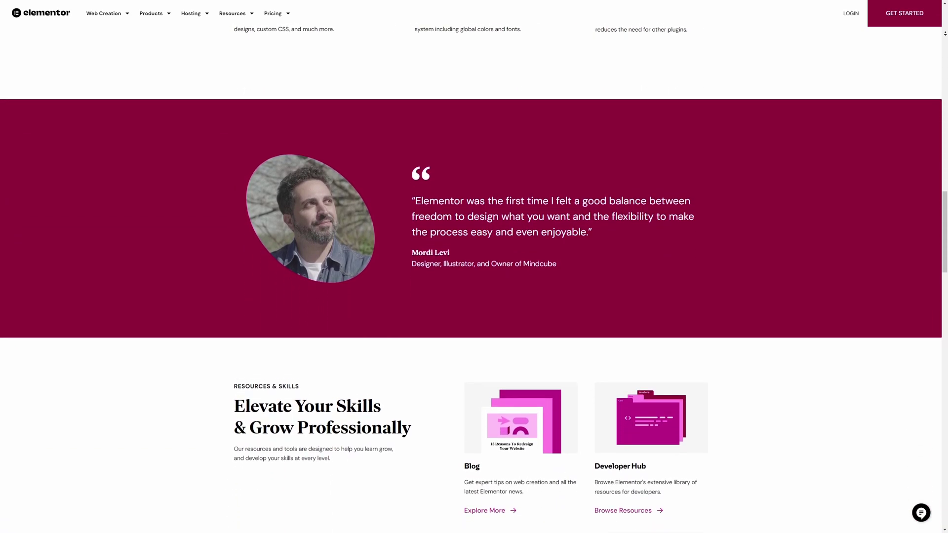
{"action": "scroll", "coordinate": [474, 267], "scroll_direction": "down", "scroll_amount": 1}
{"action": "scroll", "coordinate": [474, 267], "scroll_direction": "down", "scroll_amount": 1}
{"action": "scroll", "coordinate": [474, 267], "scroll_direction": "down", "scroll_amount": 1}
{"action": "scroll", "coordinate": [474, 267], "scroll_direction": "down", "scroll_amount": 1}
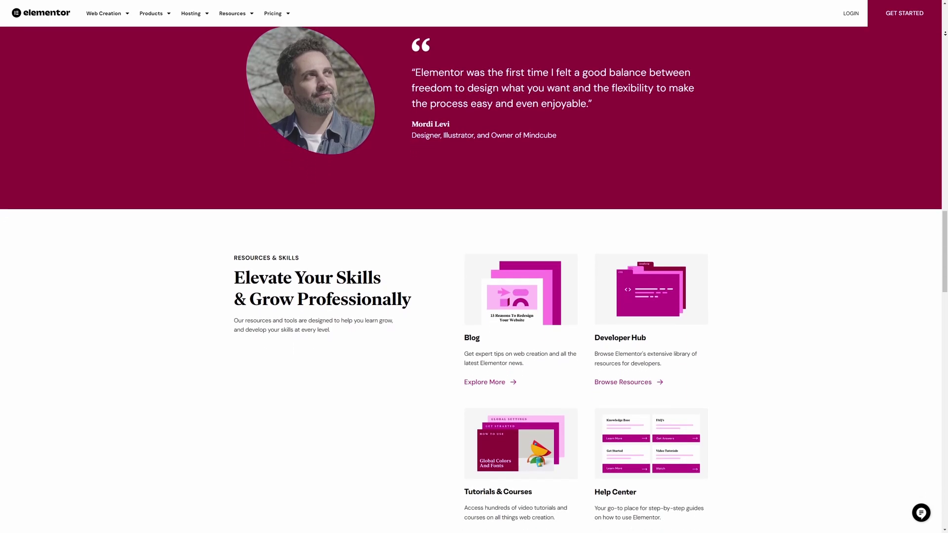
{"action": "scroll", "coordinate": [474, 267], "scroll_direction": "down", "scroll_amount": 1}
{"action": "scroll", "coordinate": [474, 267], "scroll_direction": "down", "scroll_amount": 1}
{"action": "scroll", "coordinate": [474, 267], "scroll_direction": "down", "scroll_amount": 1}
{"action": "scroll", "coordinate": [474, 267], "scroll_direction": "down", "scroll_amount": 1}
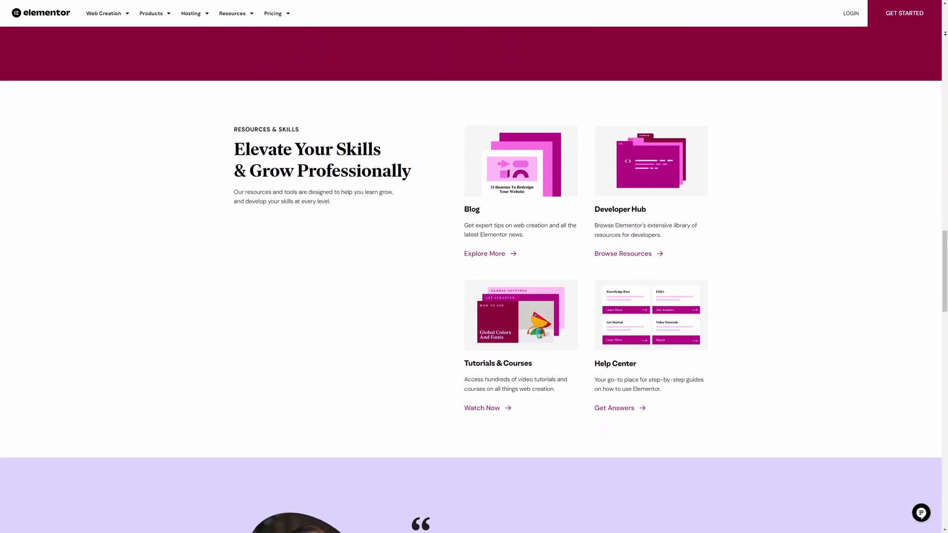
{"action": "scroll", "coordinate": [474, 268], "scroll_direction": "down", "scroll_amount": 1}
{"action": "scroll", "coordinate": [474, 267], "scroll_direction": "down", "scroll_amount": 1}
{"action": "scroll", "coordinate": [474, 267], "scroll_direction": "down", "scroll_amount": 1}
{"action": "scroll", "coordinate": [474, 267], "scroll_direction": "down", "scroll_amount": 1}
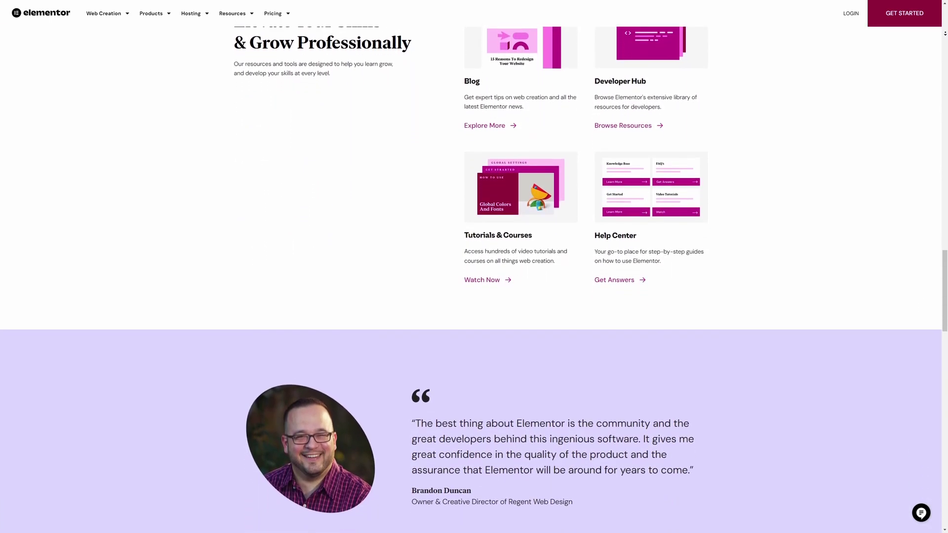
{"action": "scroll", "coordinate": [474, 266], "scroll_direction": "down", "scroll_amount": 1}
{"action": "scroll", "coordinate": [474, 267], "scroll_direction": "down", "scroll_amount": 1}
{"action": "scroll", "coordinate": [474, 267], "scroll_direction": "down", "scroll_amount": 1}
{"action": "scroll", "coordinate": [474, 267], "scroll_direction": "down", "scroll_amount": 1}
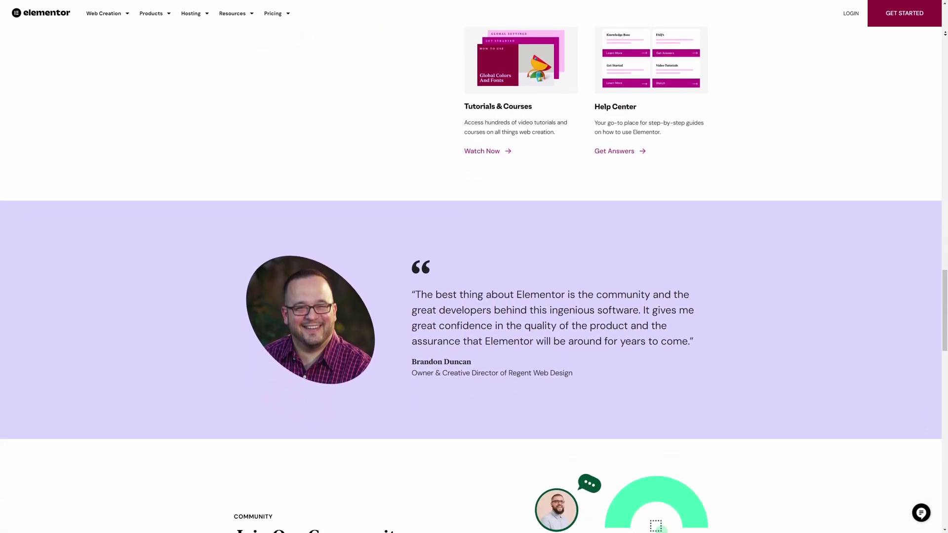
{"action": "scroll", "coordinate": [474, 267], "scroll_direction": "down", "scroll_amount": 1}
{"action": "scroll", "coordinate": [474, 267], "scroll_direction": "down", "scroll_amount": 1}
{"action": "scroll", "coordinate": [474, 266], "scroll_direction": "down", "scroll_amount": 1}
{"action": "scroll", "coordinate": [474, 266], "scroll_direction": "down", "scroll_amount": 1}
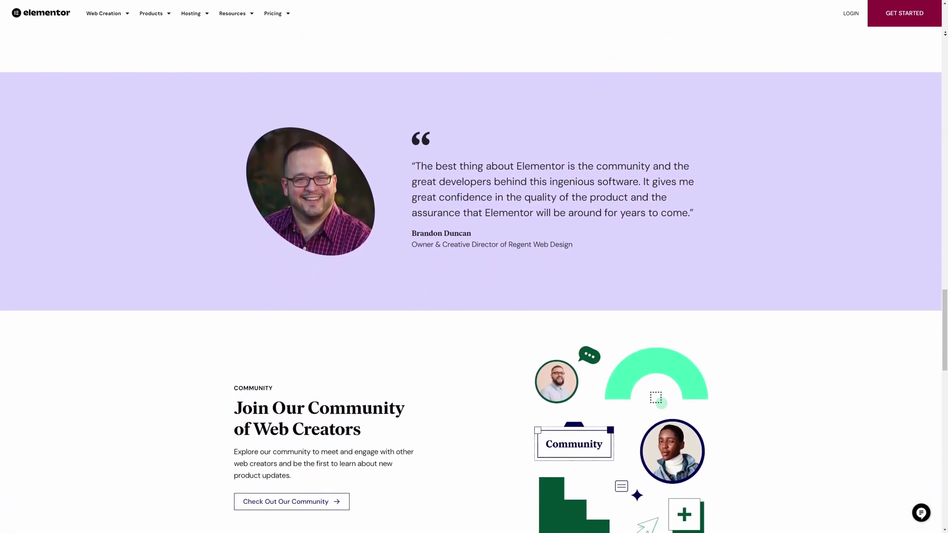
{"action": "scroll", "coordinate": [474, 267], "scroll_direction": "down", "scroll_amount": 1}
{"action": "scroll", "coordinate": [474, 268], "scroll_direction": "down", "scroll_amount": 1}
{"action": "scroll", "coordinate": [474, 267], "scroll_direction": "down", "scroll_amount": 1}
{"action": "scroll", "coordinate": [474, 266], "scroll_direction": "down", "scroll_amount": 1}
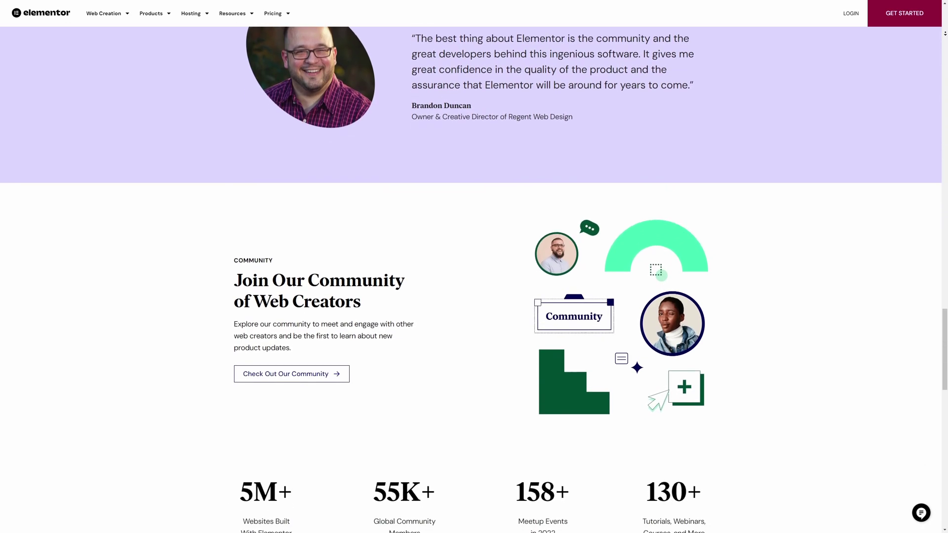
{"action": "scroll", "coordinate": [474, 267], "scroll_direction": "down", "scroll_amount": 1}
{"action": "scroll", "coordinate": [474, 266], "scroll_direction": "down", "scroll_amount": 1}
{"action": "scroll", "coordinate": [474, 266], "scroll_direction": "down", "scroll_amount": 1}
{"action": "scroll", "coordinate": [474, 267], "scroll_direction": "down", "scroll_amount": 1}
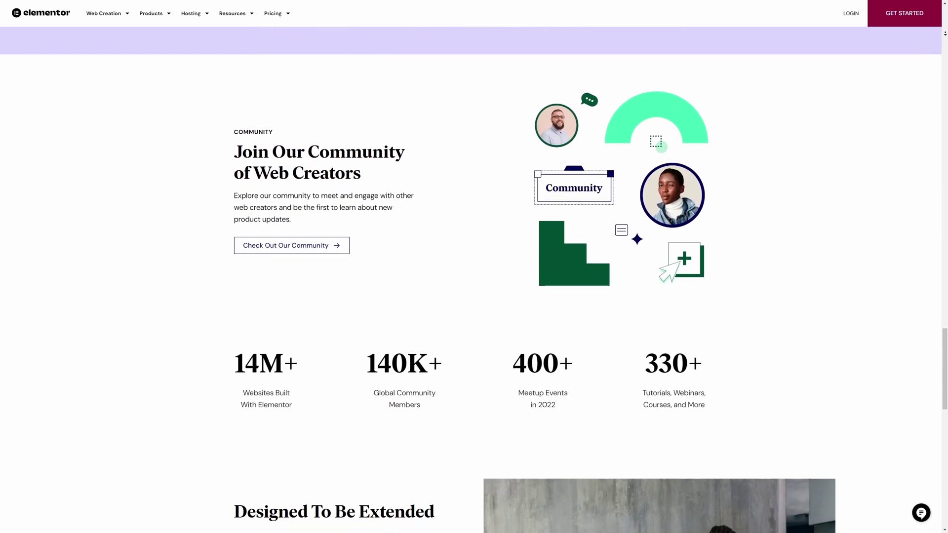
{"action": "scroll", "coordinate": [475, 267], "scroll_direction": "down", "scroll_amount": 1}
{"action": "scroll", "coordinate": [474, 268], "scroll_direction": "down", "scroll_amount": 1}
{"action": "scroll", "coordinate": [474, 267], "scroll_direction": "down", "scroll_amount": 1}
{"action": "scroll", "coordinate": [475, 267], "scroll_direction": "down", "scroll_amount": 1}
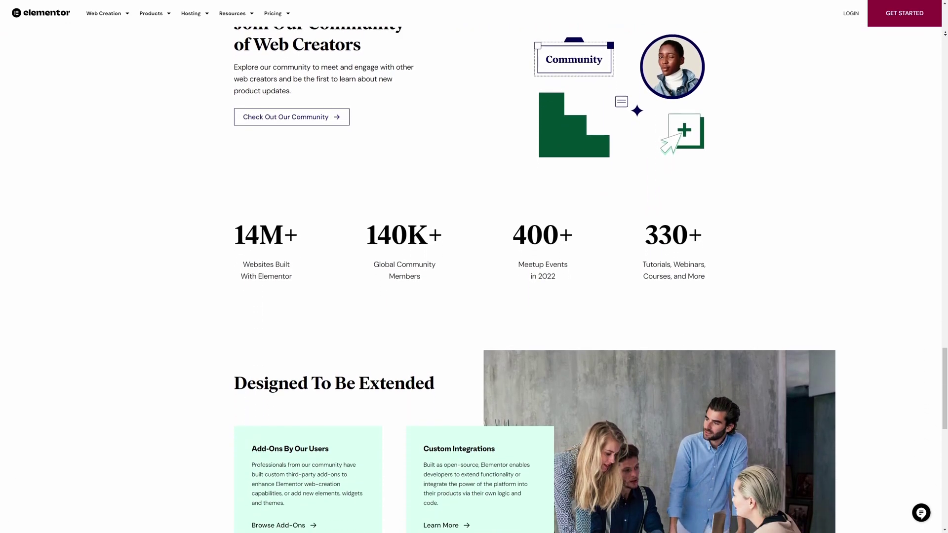
{"action": "scroll", "coordinate": [474, 267], "scroll_direction": "down", "scroll_amount": 1}
{"action": "scroll", "coordinate": [474, 267], "scroll_direction": "down", "scroll_amount": 1}
{"action": "scroll", "coordinate": [474, 267], "scroll_direction": "down", "scroll_amount": 1}
{"action": "scroll", "coordinate": [474, 267], "scroll_direction": "down", "scroll_amount": 1}
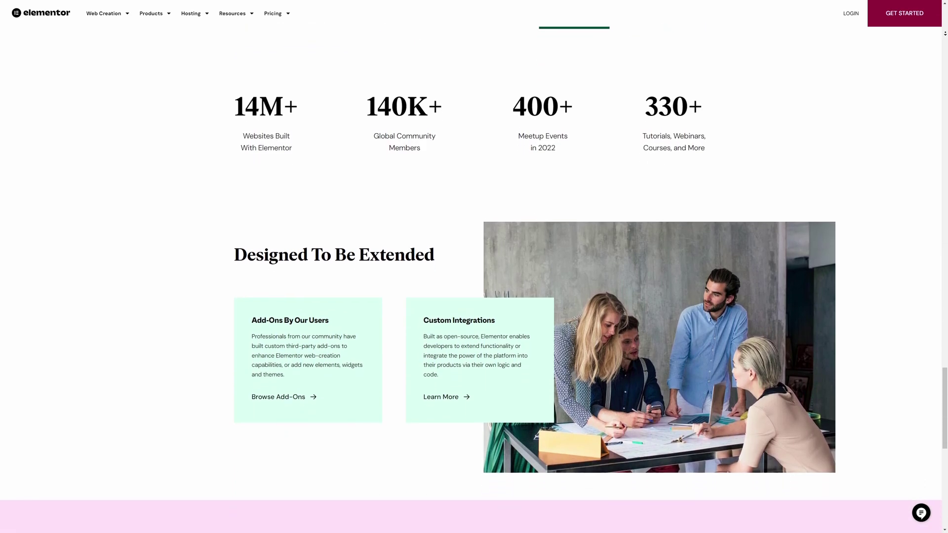
{"action": "scroll", "coordinate": [475, 267], "scroll_direction": "down", "scroll_amount": 1}
{"action": "scroll", "coordinate": [475, 267], "scroll_direction": "down", "scroll_amount": 1}
{"action": "scroll", "coordinate": [474, 266], "scroll_direction": "down", "scroll_amount": 1}
{"action": "scroll", "coordinate": [474, 267], "scroll_direction": "down", "scroll_amount": 1}
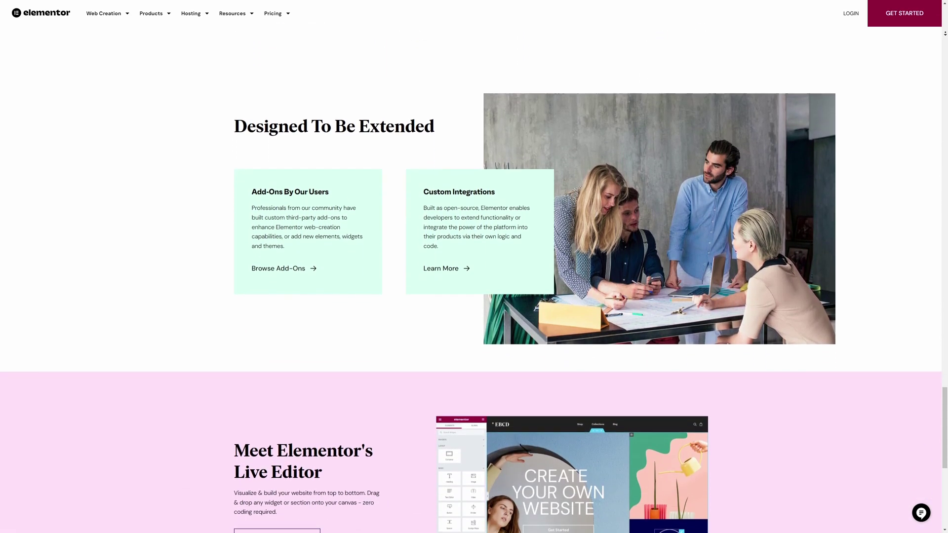
{"action": "scroll", "coordinate": [474, 267], "scroll_direction": "down", "scroll_amount": 1}
{"action": "scroll", "coordinate": [474, 266], "scroll_direction": "down", "scroll_amount": 1}
{"action": "scroll", "coordinate": [474, 267], "scroll_direction": "down", "scroll_amount": 1}
{"action": "scroll", "coordinate": [473, 267], "scroll_direction": "down", "scroll_amount": 1}
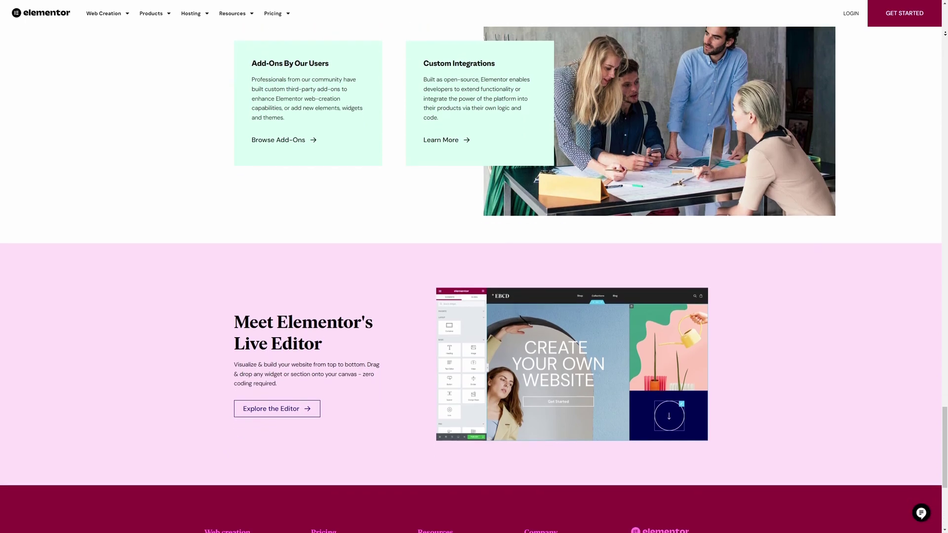
{"action": "scroll", "coordinate": [474, 266], "scroll_direction": "down", "scroll_amount": 1}
{"action": "scroll", "coordinate": [474, 267], "scroll_direction": "down", "scroll_amount": 1}
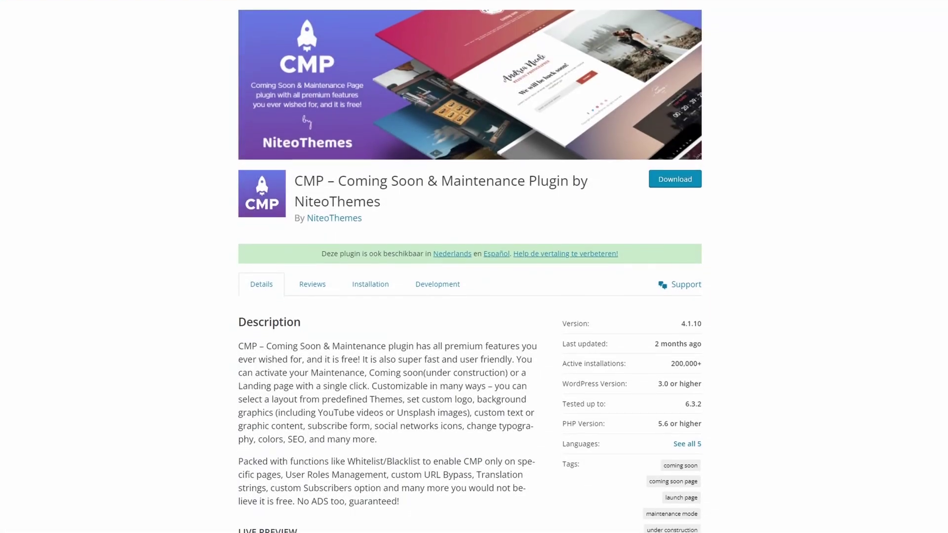
{"action": "scroll", "coordinate": [474, 267], "scroll_direction": "down", "scroll_amount": 1}
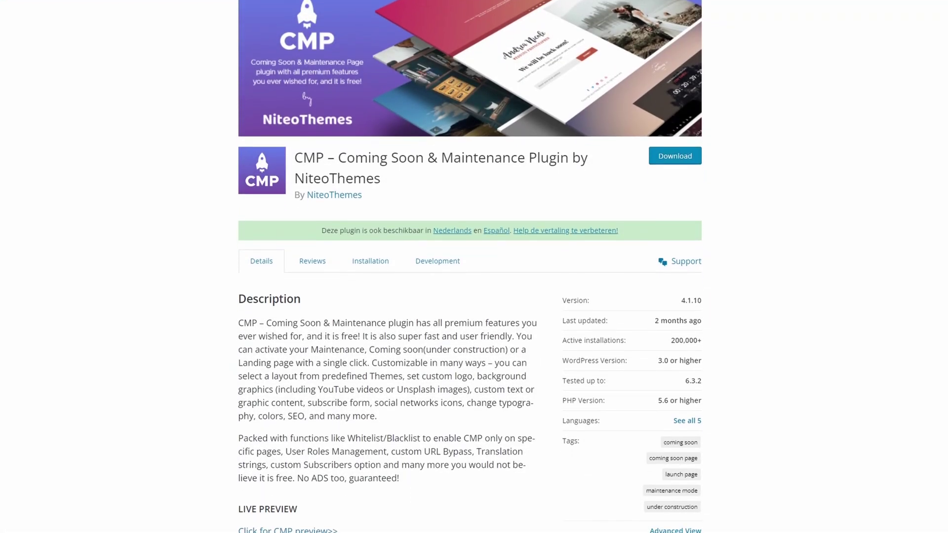
{"action": "scroll", "coordinate": [474, 267], "scroll_direction": "down", "scroll_amount": 1}
{"action": "scroll", "coordinate": [474, 266], "scroll_direction": "down", "scroll_amount": 1}
{"action": "scroll", "coordinate": [474, 267], "scroll_direction": "down", "scroll_amount": 1}
{"action": "scroll", "coordinate": [474, 267], "scroll_direction": "down", "scroll_amount": 1}
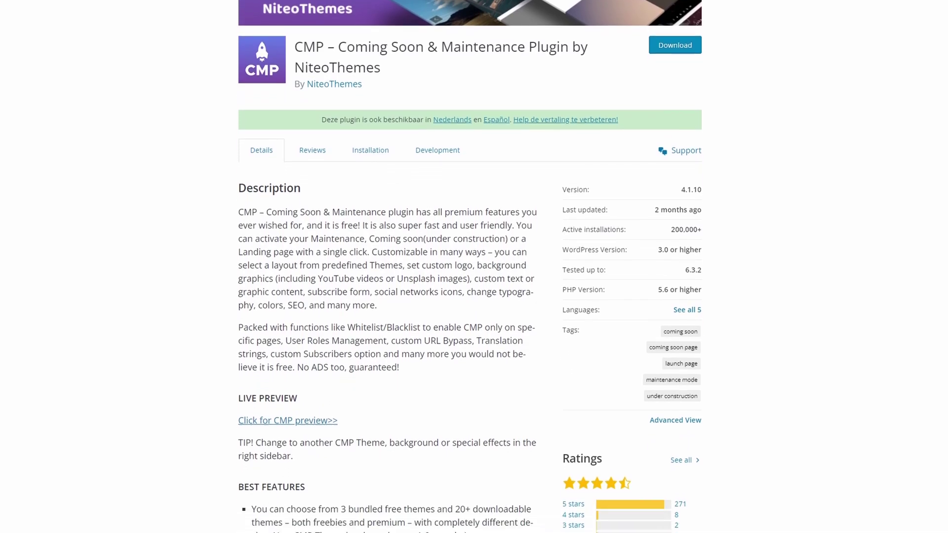
{"action": "scroll", "coordinate": [474, 267], "scroll_direction": "down", "scroll_amount": 1}
{"action": "scroll", "coordinate": [474, 266], "scroll_direction": "down", "scroll_amount": 1}
{"action": "scroll", "coordinate": [474, 267], "scroll_direction": "down", "scroll_amount": 1}
{"action": "scroll", "coordinate": [474, 267], "scroll_direction": "down", "scroll_amount": 1}
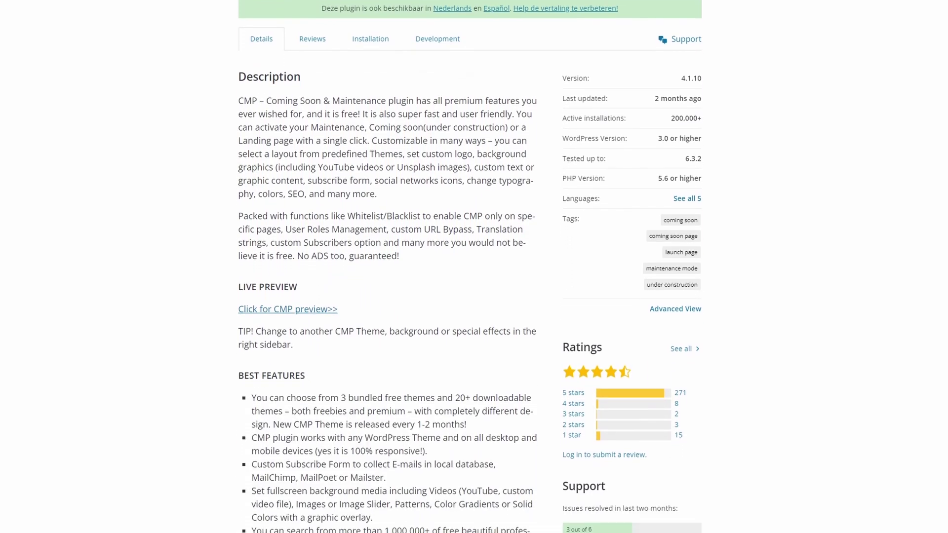
{"action": "scroll", "coordinate": [474, 267], "scroll_direction": "down", "scroll_amount": 1}
{"action": "scroll", "coordinate": [474, 267], "scroll_direction": "down", "scroll_amount": 1}
{"action": "scroll", "coordinate": [474, 267], "scroll_direction": "down", "scroll_amount": 1}
{"action": "scroll", "coordinate": [474, 267], "scroll_direction": "down", "scroll_amount": 1}
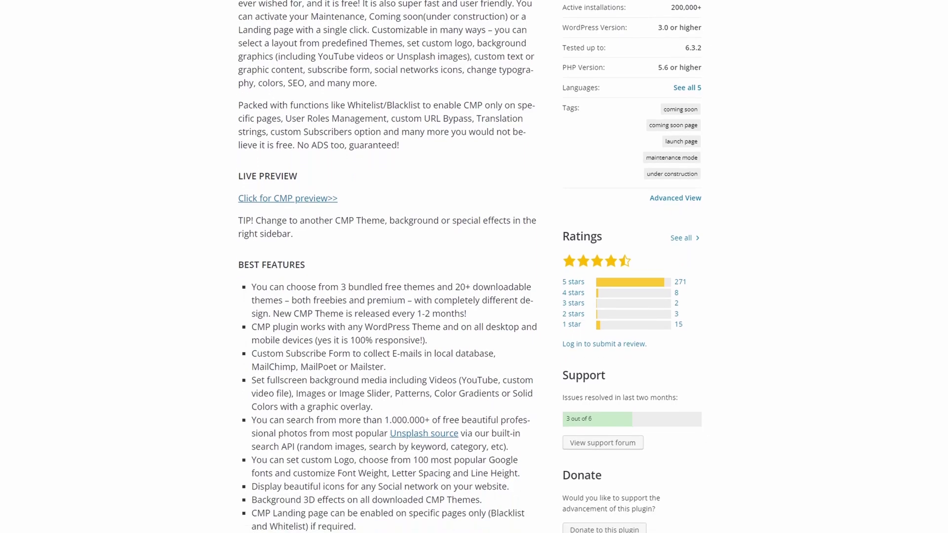
{"action": "scroll", "coordinate": [474, 267], "scroll_direction": "down", "scroll_amount": 1}
{"action": "scroll", "coordinate": [474, 266], "scroll_direction": "down", "scroll_amount": 1}
{"action": "scroll", "coordinate": [474, 267], "scroll_direction": "down", "scroll_amount": 1}
{"action": "scroll", "coordinate": [475, 267], "scroll_direction": "down", "scroll_amount": 1}
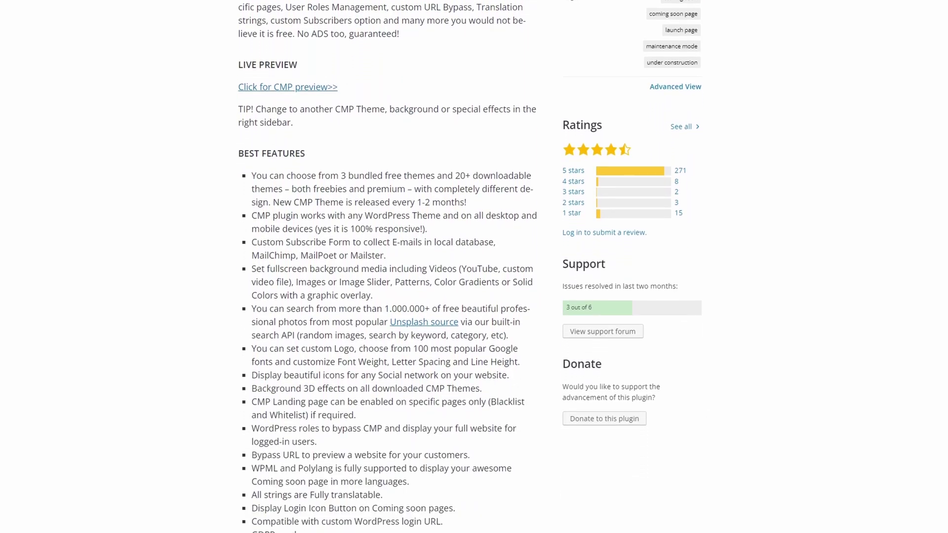
{"action": "scroll", "coordinate": [474, 267], "scroll_direction": "down", "scroll_amount": 1}
{"action": "scroll", "coordinate": [474, 266], "scroll_direction": "down", "scroll_amount": 1}
{"action": "scroll", "coordinate": [474, 267], "scroll_direction": "down", "scroll_amount": 1}
{"action": "scroll", "coordinate": [474, 267], "scroll_direction": "down", "scroll_amount": 1}
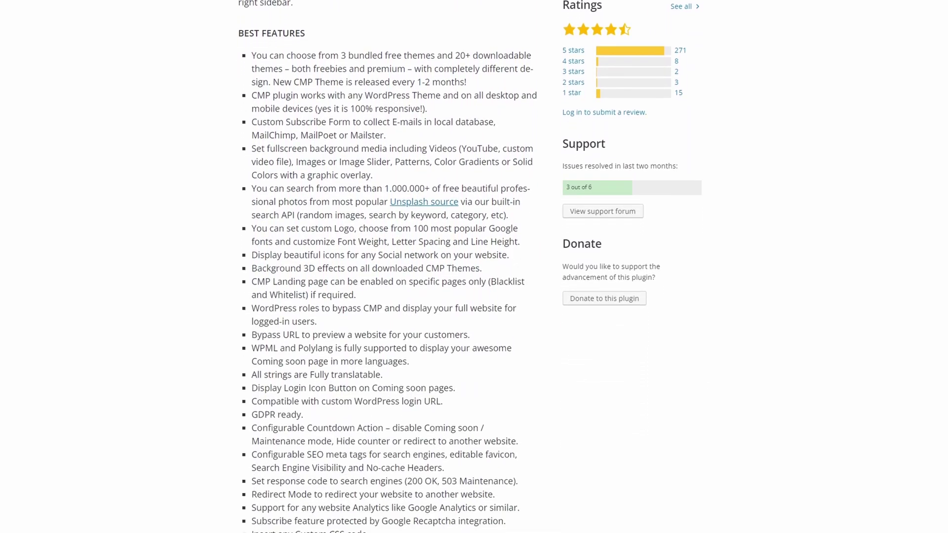
{"action": "scroll", "coordinate": [473, 267], "scroll_direction": "down", "scroll_amount": 1}
{"action": "scroll", "coordinate": [474, 267], "scroll_direction": "down", "scroll_amount": 1}
{"action": "scroll", "coordinate": [474, 266], "scroll_direction": "down", "scroll_amount": 1}
{"action": "scroll", "coordinate": [474, 267], "scroll_direction": "down", "scroll_amount": 1}
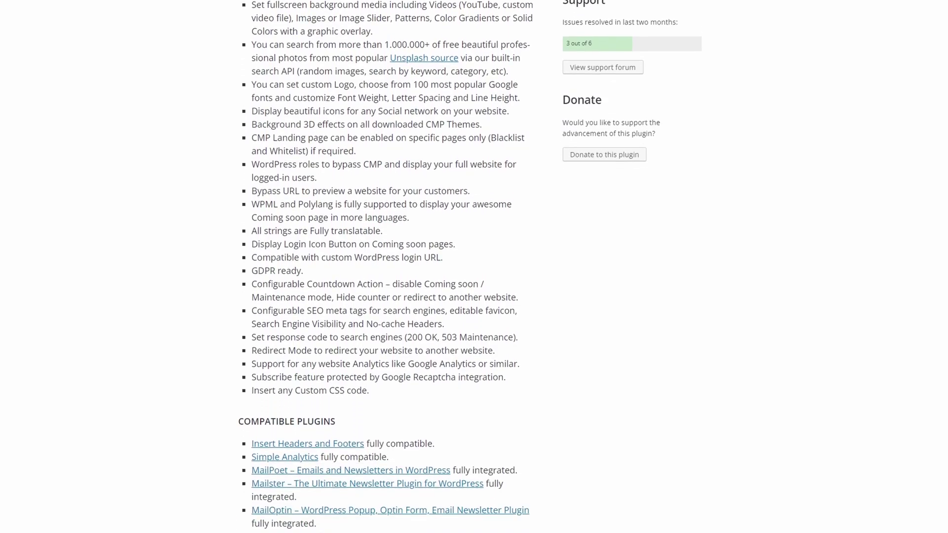
{"action": "scroll", "coordinate": [474, 267], "scroll_direction": "down", "scroll_amount": 1}
{"action": "scroll", "coordinate": [475, 267], "scroll_direction": "down", "scroll_amount": 1}
{"action": "scroll", "coordinate": [474, 266], "scroll_direction": "down", "scroll_amount": 1}
{"action": "scroll", "coordinate": [474, 266], "scroll_direction": "down", "scroll_amount": 1}
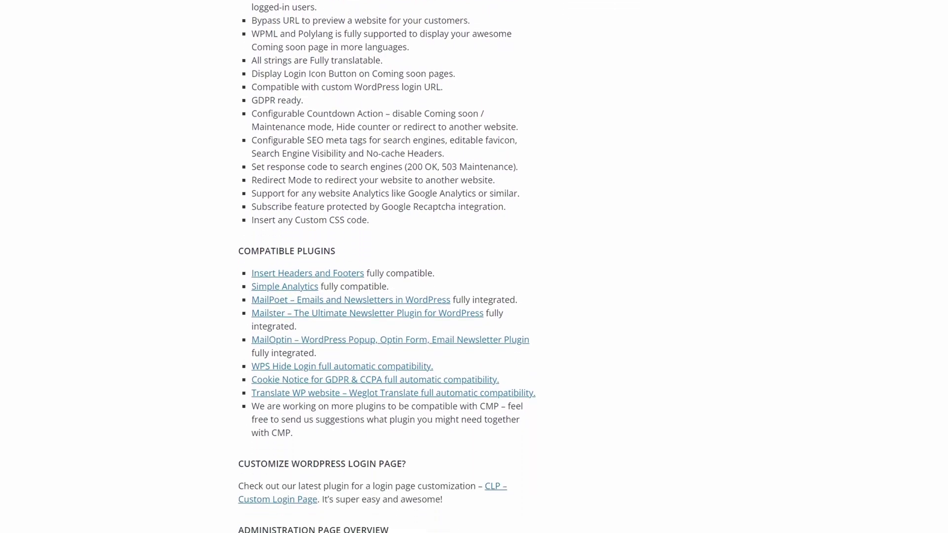
{"action": "scroll", "coordinate": [474, 267], "scroll_direction": "down", "scroll_amount": 1}
{"action": "scroll", "coordinate": [475, 267], "scroll_direction": "down", "scroll_amount": 1}
{"action": "scroll", "coordinate": [475, 267], "scroll_direction": "down", "scroll_amount": 1}
{"action": "scroll", "coordinate": [474, 267], "scroll_direction": "down", "scroll_amount": 1}
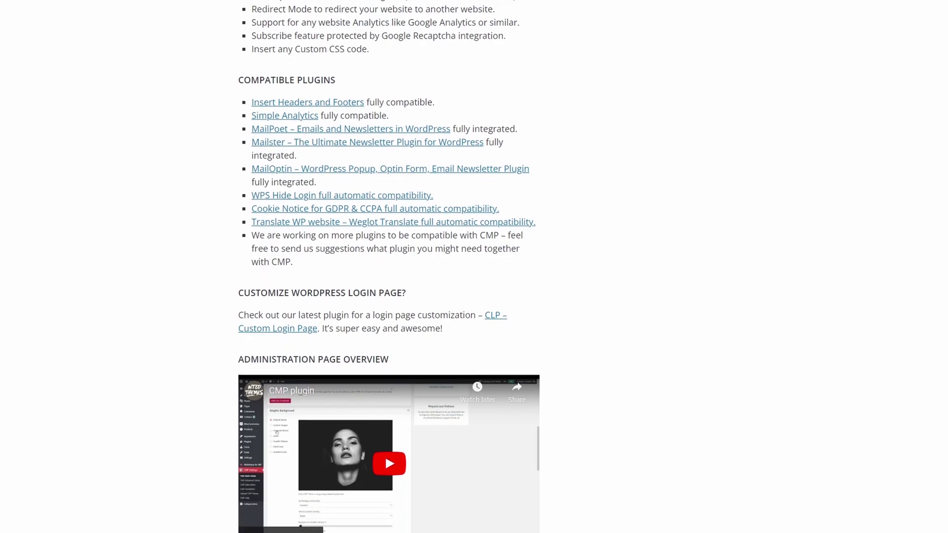
{"action": "scroll", "coordinate": [474, 267], "scroll_direction": "down", "scroll_amount": 1}
{"action": "scroll", "coordinate": [475, 266], "scroll_direction": "down", "scroll_amount": 1}
{"action": "scroll", "coordinate": [474, 266], "scroll_direction": "down", "scroll_amount": 1}
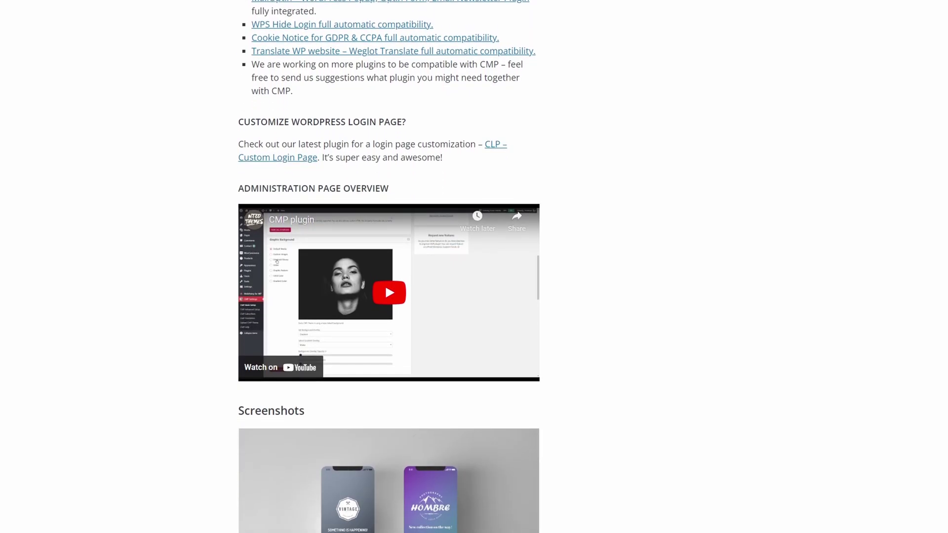
{"action": "scroll", "coordinate": [474, 267], "scroll_direction": "down", "scroll_amount": 3}
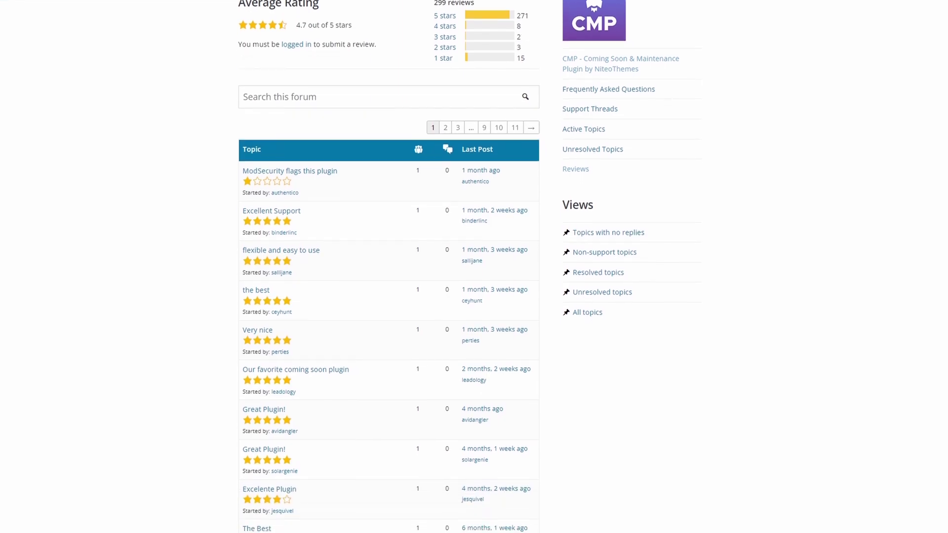
{"action": "scroll", "coordinate": [474, 266], "scroll_direction": "down", "scroll_amount": 3}
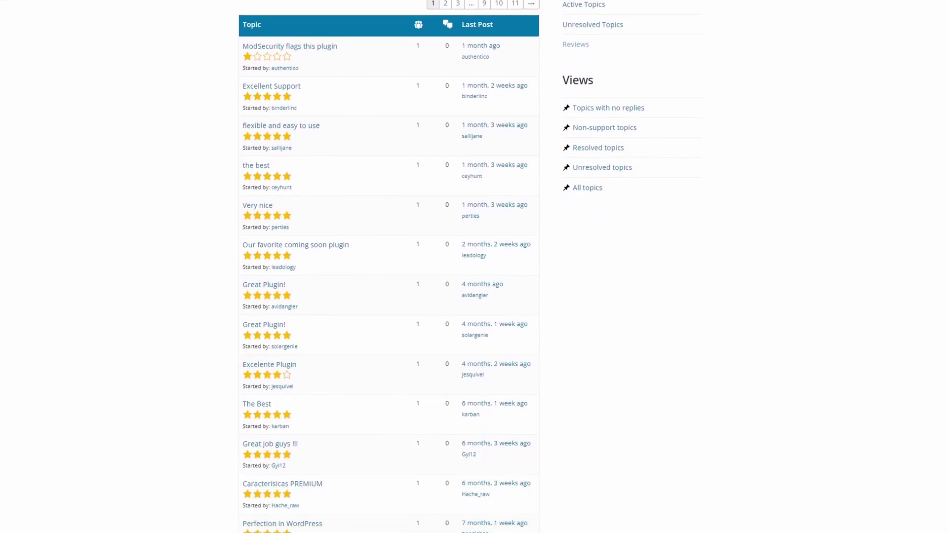
{"action": "scroll", "coordinate": [474, 266], "scroll_direction": "down", "scroll_amount": 1}
{"action": "scroll", "coordinate": [474, 267], "scroll_direction": "down", "scroll_amount": 1}
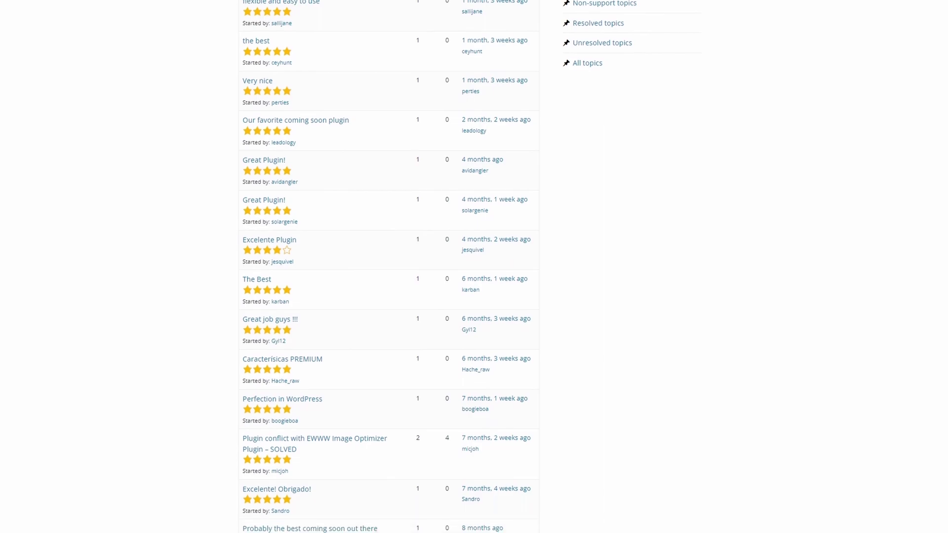
{"action": "scroll", "coordinate": [474, 267], "scroll_direction": "down", "scroll_amount": 1}
{"action": "scroll", "coordinate": [474, 267], "scroll_direction": "down", "scroll_amount": 1}
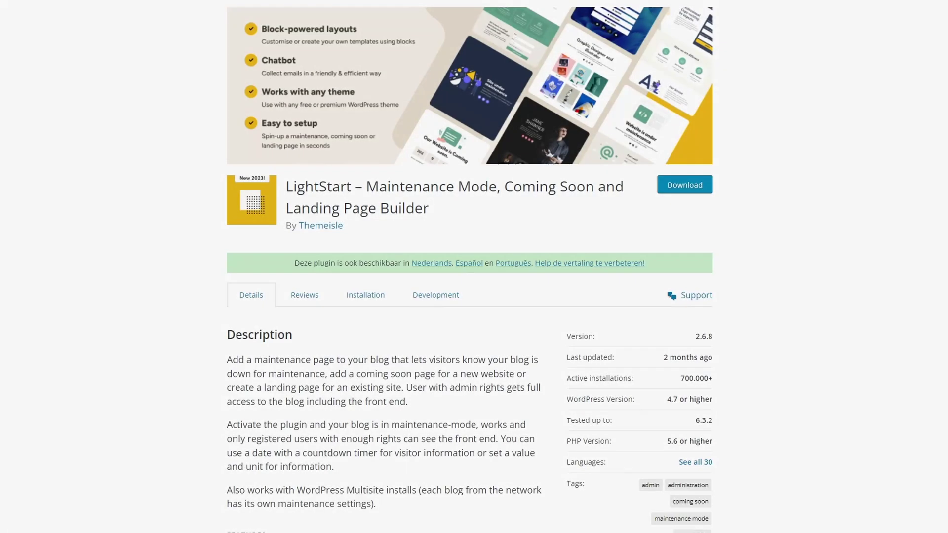
{"action": "scroll", "coordinate": [474, 267], "scroll_direction": "down", "scroll_amount": 1}
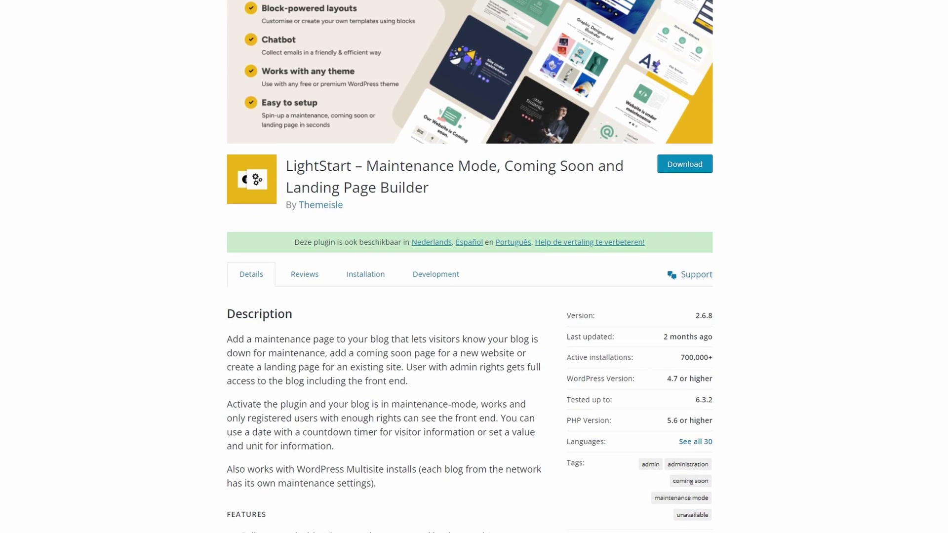
{"action": "scroll", "coordinate": [474, 266], "scroll_direction": "down", "scroll_amount": 1}
{"action": "scroll", "coordinate": [474, 267], "scroll_direction": "down", "scroll_amount": 1}
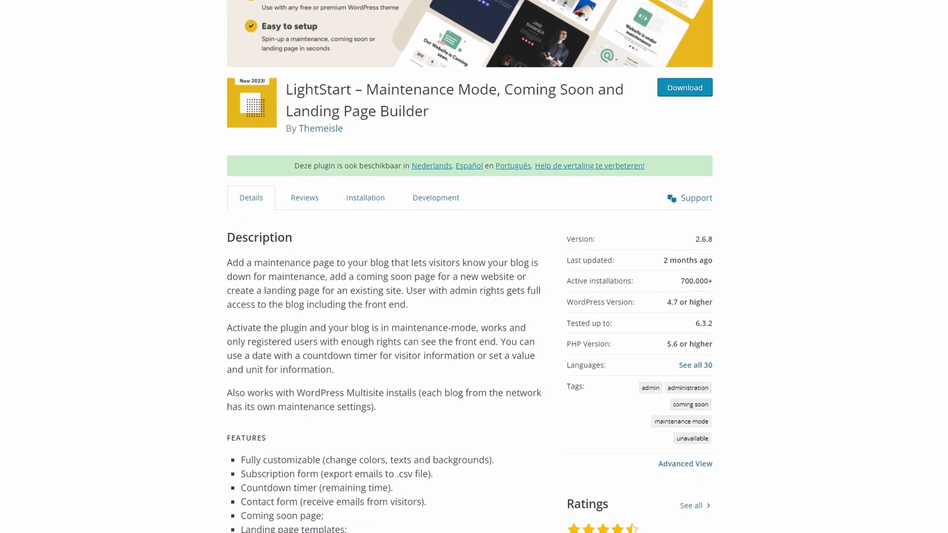
{"action": "scroll", "coordinate": [474, 267], "scroll_direction": "down", "scroll_amount": 1}
{"action": "scroll", "coordinate": [475, 267], "scroll_direction": "down", "scroll_amount": 1}
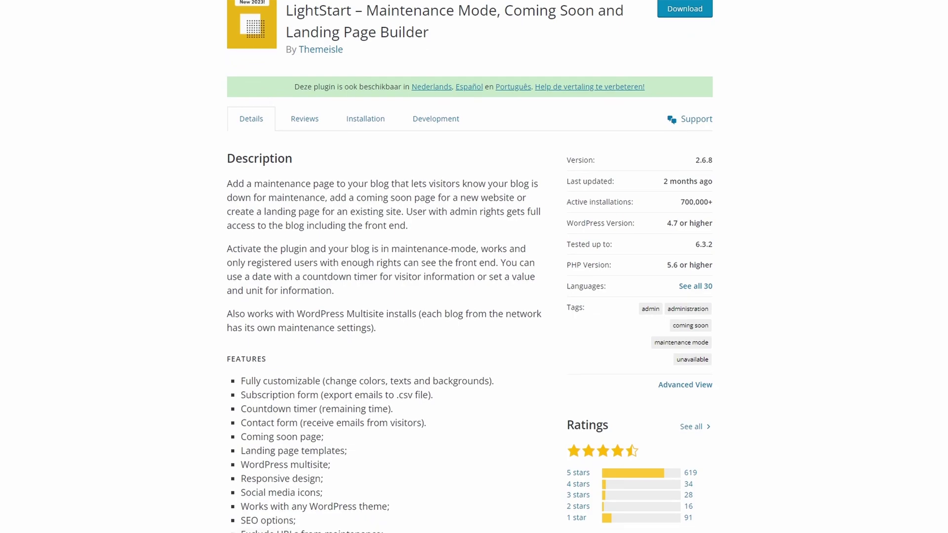
{"action": "scroll", "coordinate": [474, 267], "scroll_direction": "down", "scroll_amount": 1}
{"action": "scroll", "coordinate": [474, 267], "scroll_direction": "down", "scroll_amount": 1}
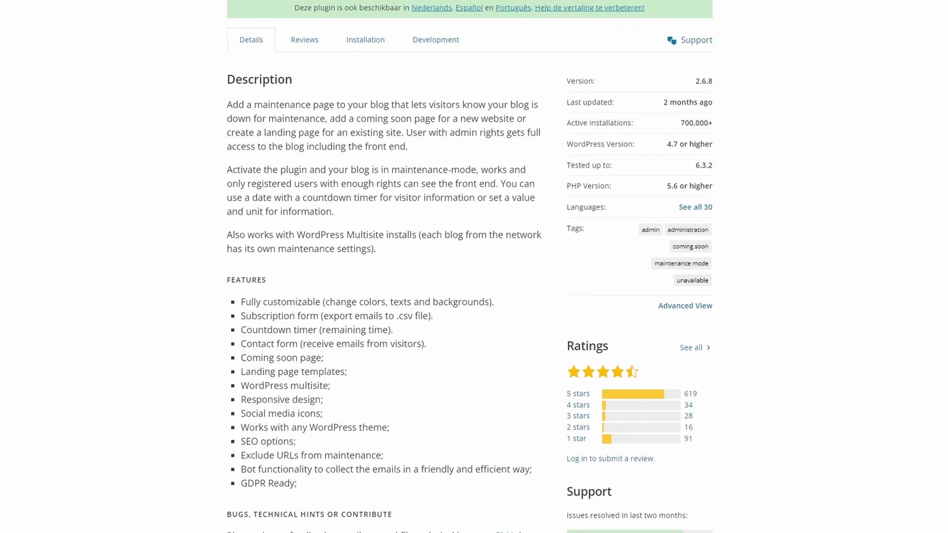
{"action": "scroll", "coordinate": [474, 267], "scroll_direction": "down", "scroll_amount": 1}
{"action": "scroll", "coordinate": [474, 266], "scroll_direction": "down", "scroll_amount": 1}
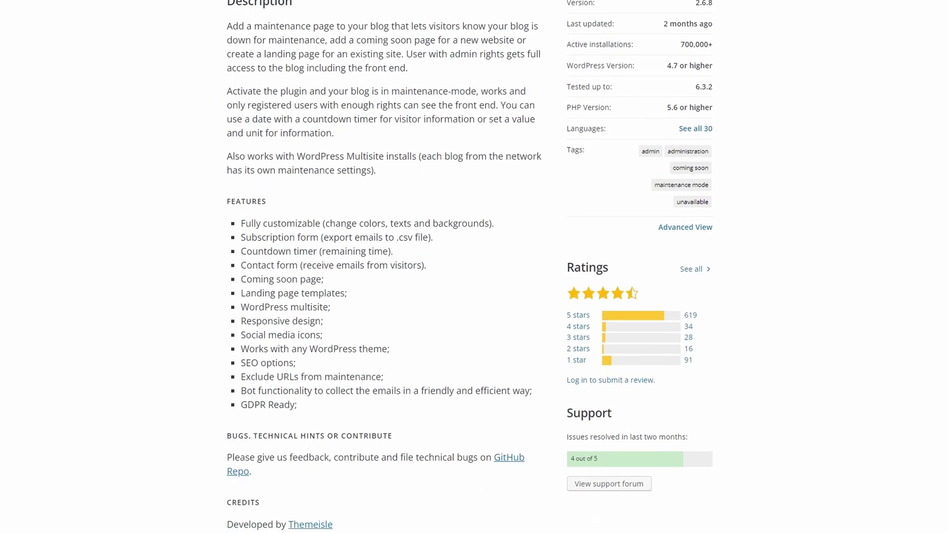
{"action": "scroll", "coordinate": [474, 267], "scroll_direction": "down", "scroll_amount": 1}
{"action": "scroll", "coordinate": [474, 266], "scroll_direction": "down", "scroll_amount": 1}
{"action": "scroll", "coordinate": [474, 267], "scroll_direction": "down", "scroll_amount": 1}
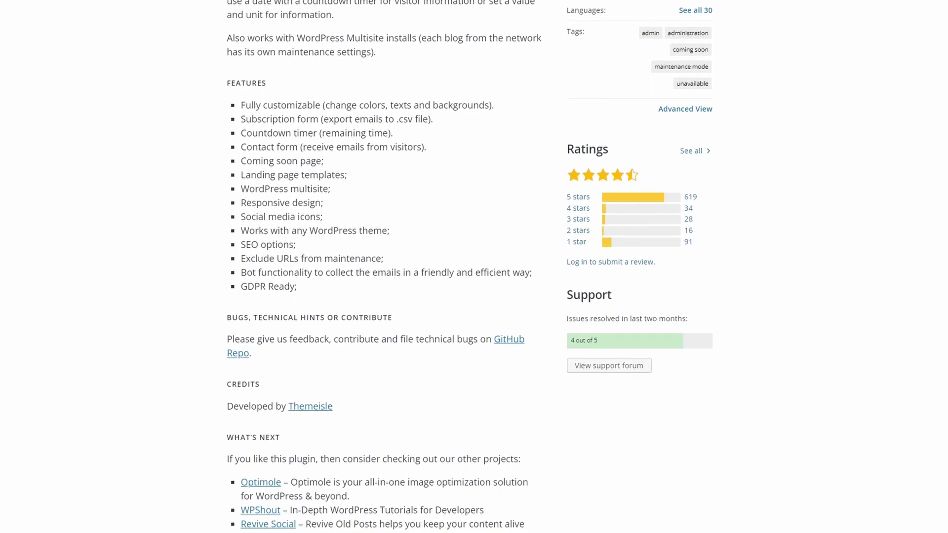
{"action": "scroll", "coordinate": [474, 266], "scroll_direction": "down", "scroll_amount": 1}
{"action": "scroll", "coordinate": [475, 267], "scroll_direction": "down", "scroll_amount": 1}
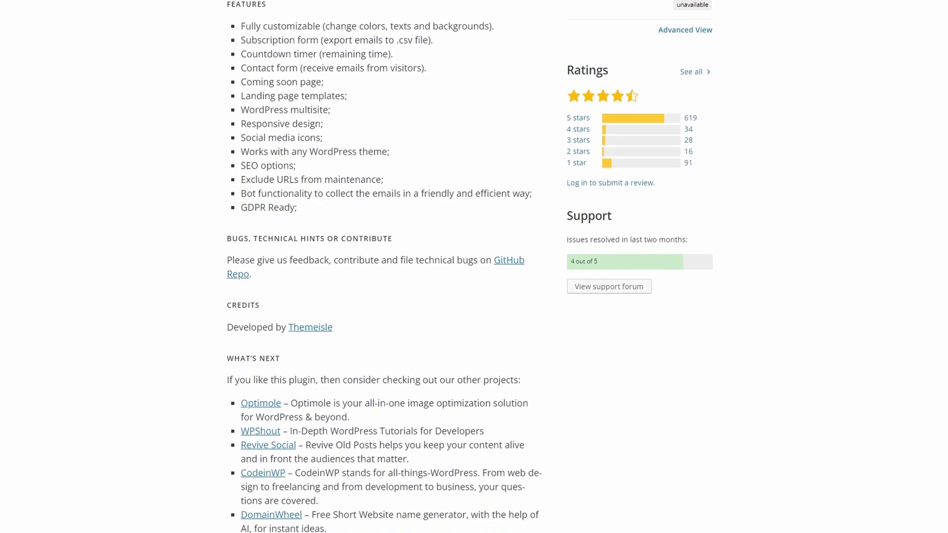
{"action": "scroll", "coordinate": [474, 267], "scroll_direction": "down", "scroll_amount": 1}
{"action": "scroll", "coordinate": [474, 267], "scroll_direction": "down", "scroll_amount": 1}
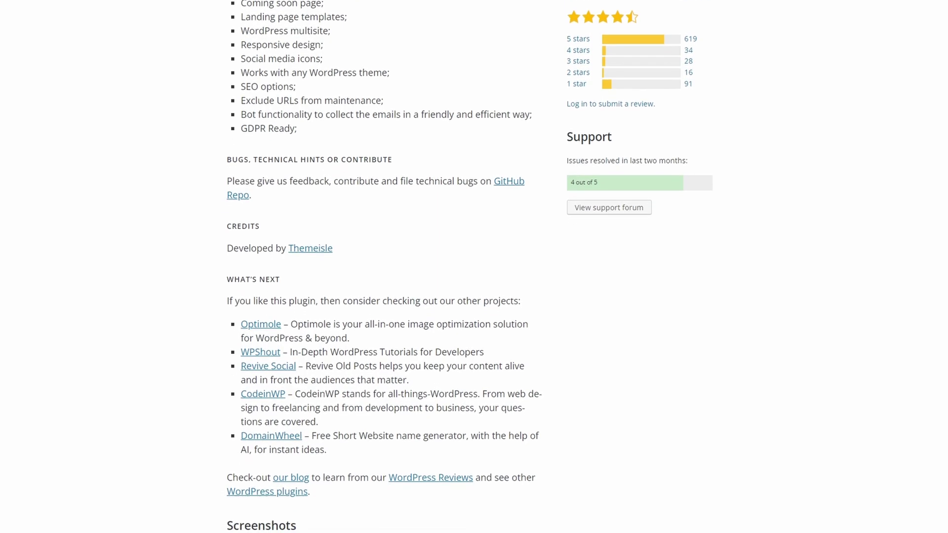
{"action": "scroll", "coordinate": [474, 267], "scroll_direction": "down", "scroll_amount": 1}
{"action": "scroll", "coordinate": [473, 267], "scroll_direction": "down", "scroll_amount": 1}
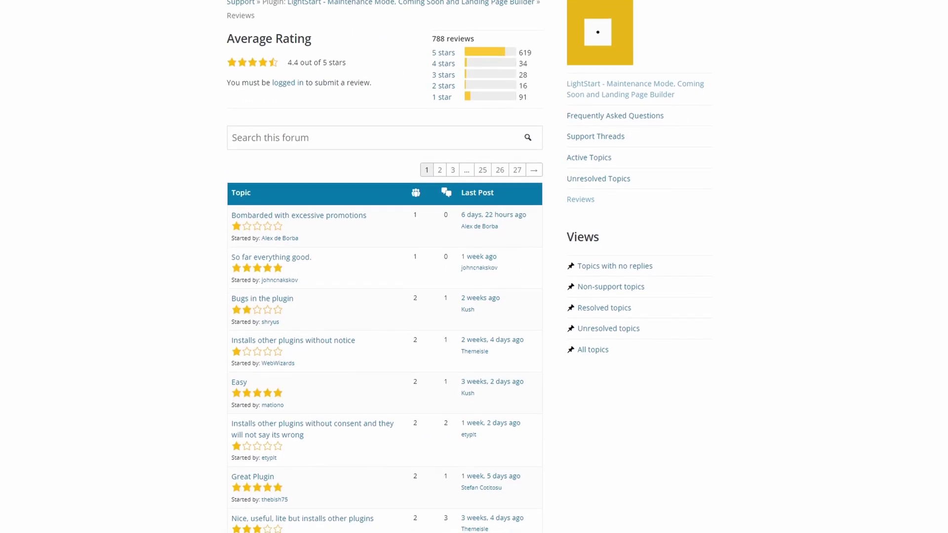
{"action": "scroll", "coordinate": [474, 266], "scroll_direction": "down", "scroll_amount": 1}
{"action": "scroll", "coordinate": [475, 267], "scroll_direction": "down", "scroll_amount": 1}
{"action": "scroll", "coordinate": [474, 267], "scroll_direction": "down", "scroll_amount": 1}
{"action": "scroll", "coordinate": [474, 267], "scroll_direction": "down", "scroll_amount": 1}
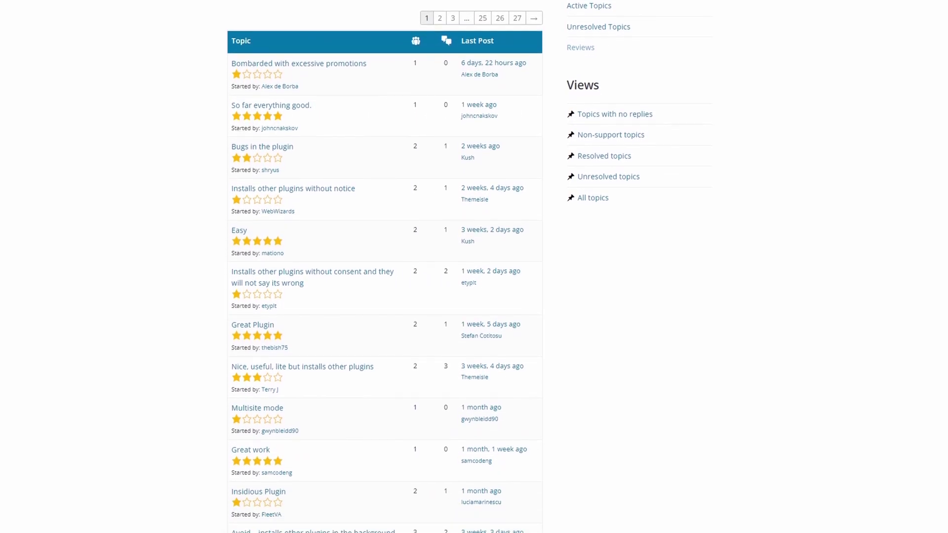
{"action": "scroll", "coordinate": [474, 267], "scroll_direction": "down", "scroll_amount": 1}
{"action": "scroll", "coordinate": [474, 266], "scroll_direction": "down", "scroll_amount": 1}
{"action": "scroll", "coordinate": [474, 267], "scroll_direction": "down", "scroll_amount": 1}
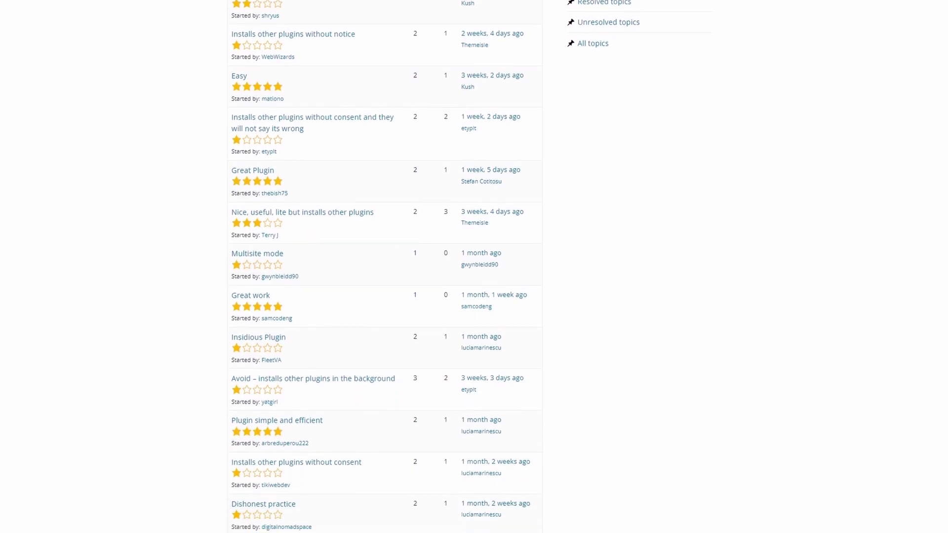